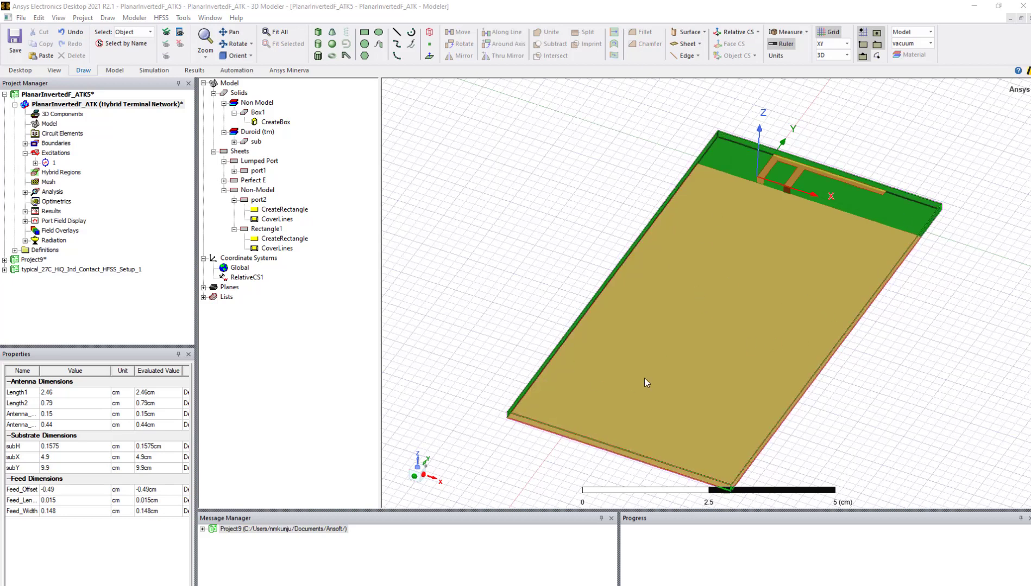
Orbit the board and inspect the port2, Rectangle1 and Box1 objects.
mouse_move(612, 313)
left_mouse_down("alt")
mouse_move(558, 344)
mouse_move(831, 395)
left_mouse_up("alt")
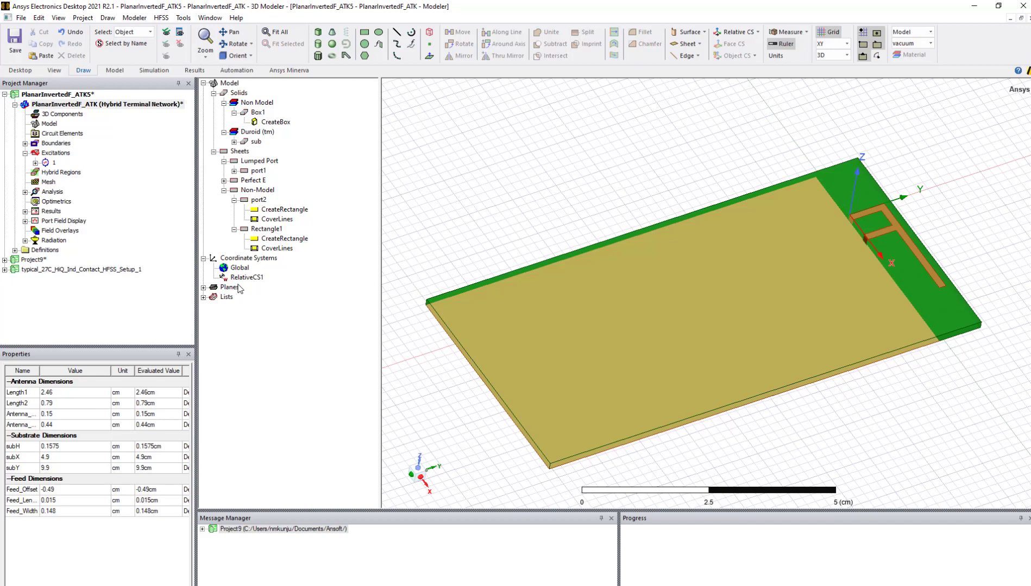
scroll(849, 237, "up", 4)
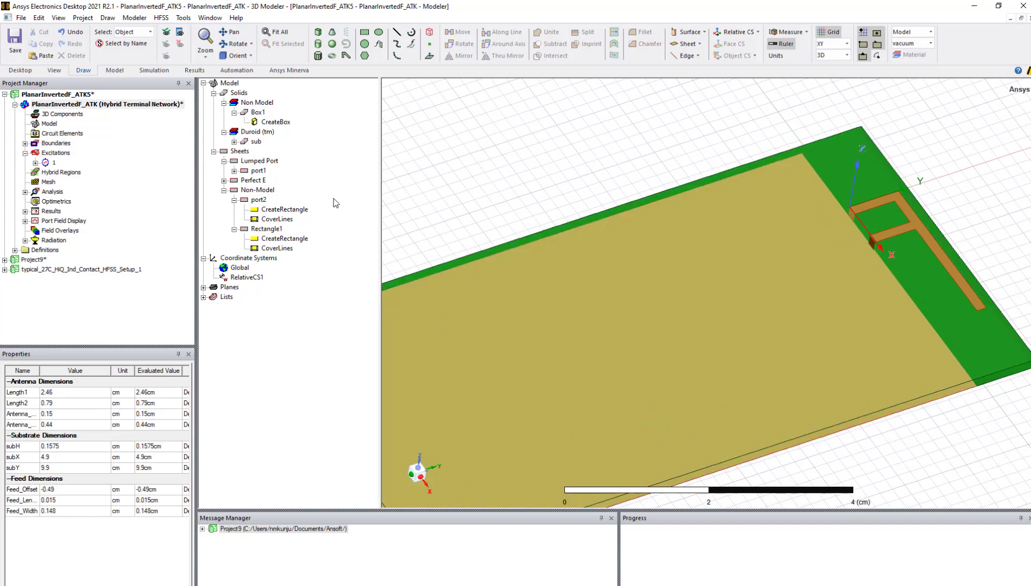
left_click(258, 200)
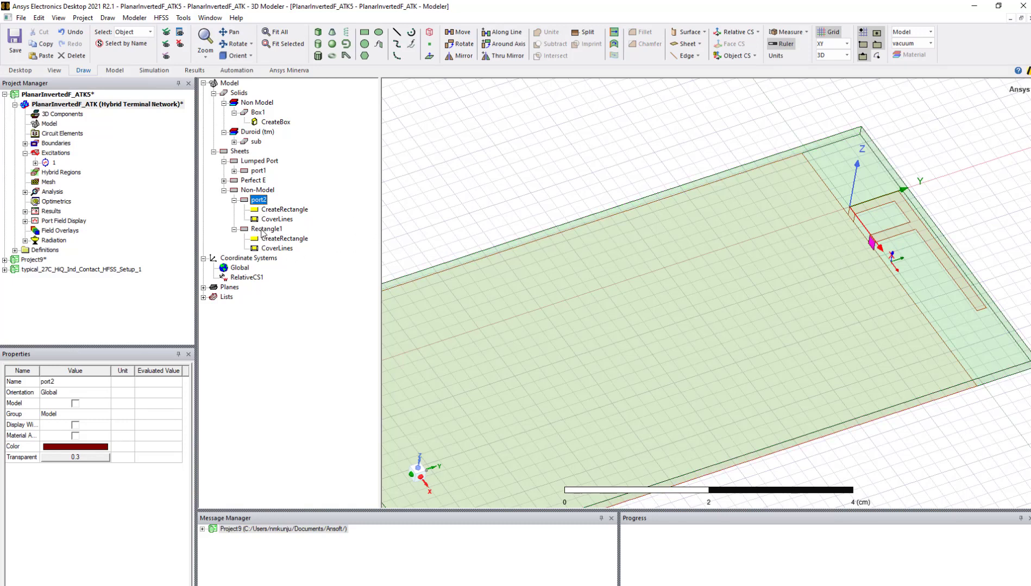
scroll(873, 249, "up", 2)
scroll(879, 245, "up", 1)
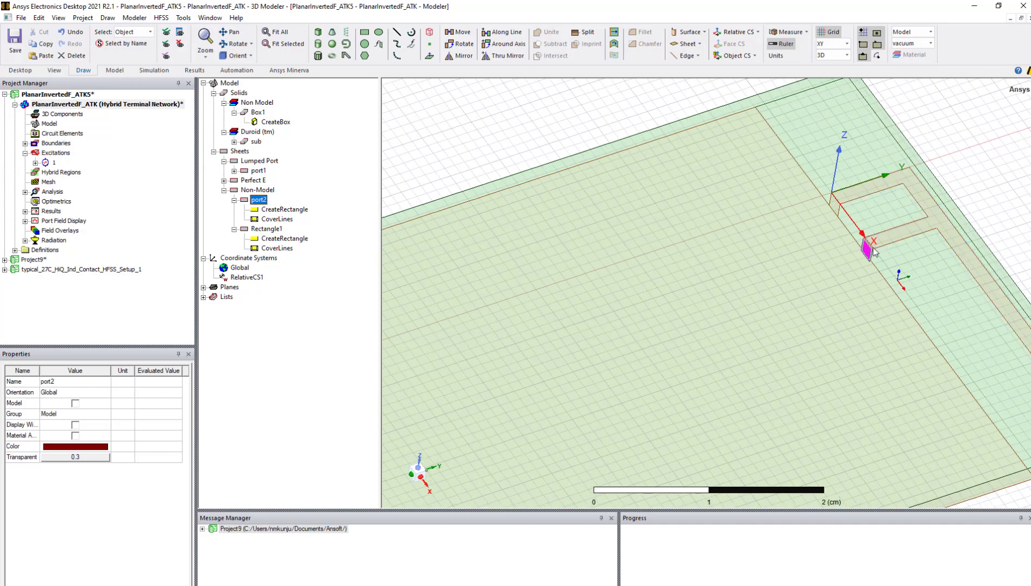
left_click(248, 231)
scroll(804, 242, "down", 1)
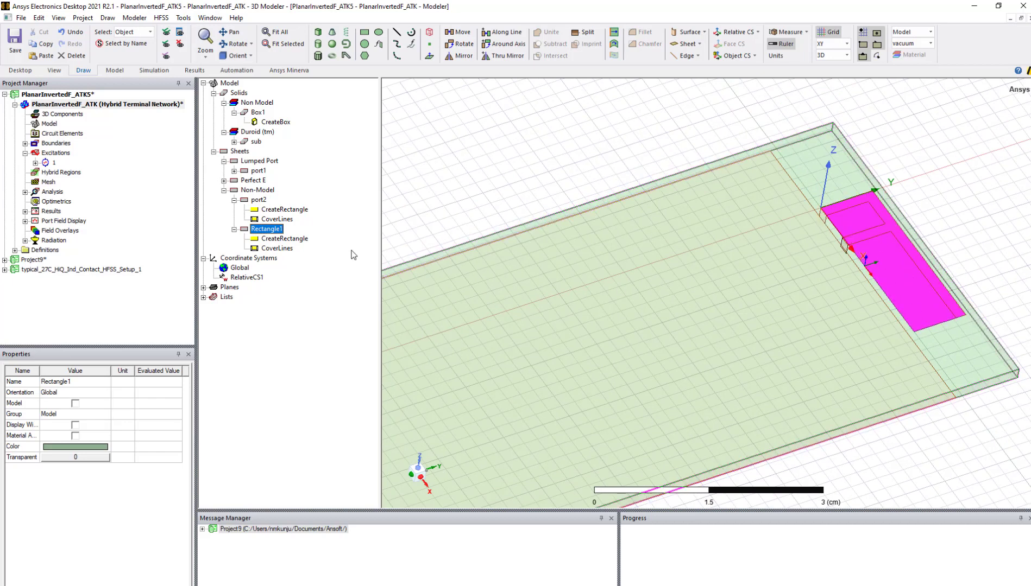
left_click(318, 336)
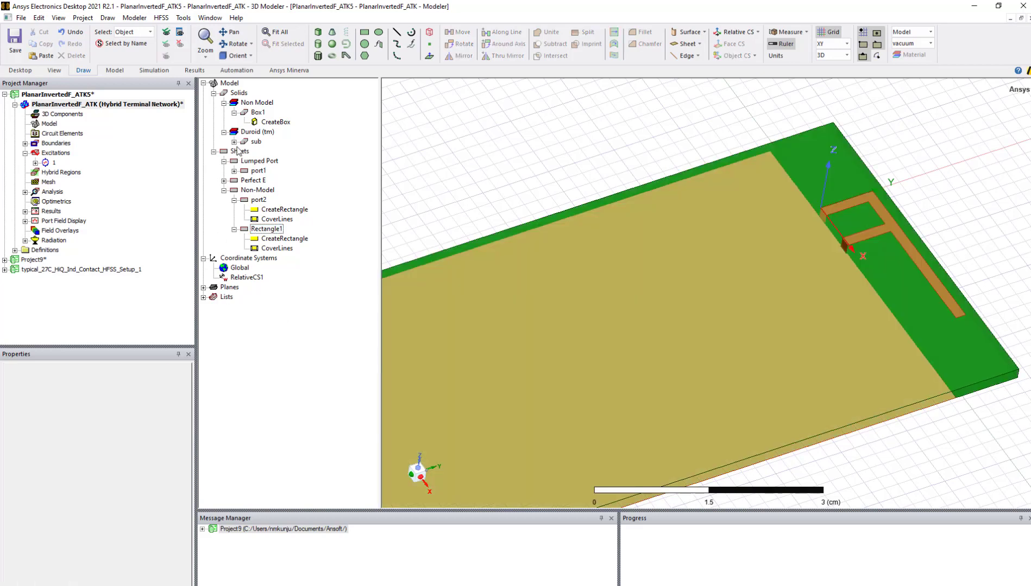
left_click(257, 112)
scroll(790, 205, "down", 3)
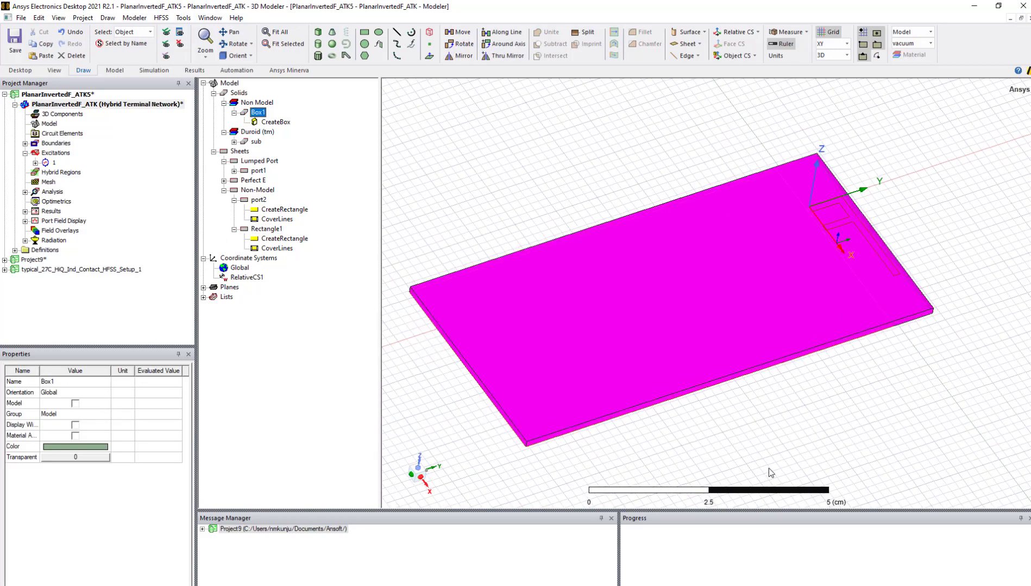
mouse_move(821, 405)
left_mouse_down("alt")
mouse_move(724, 342)
mouse_move(669, 371)
left_mouse_up("alt")
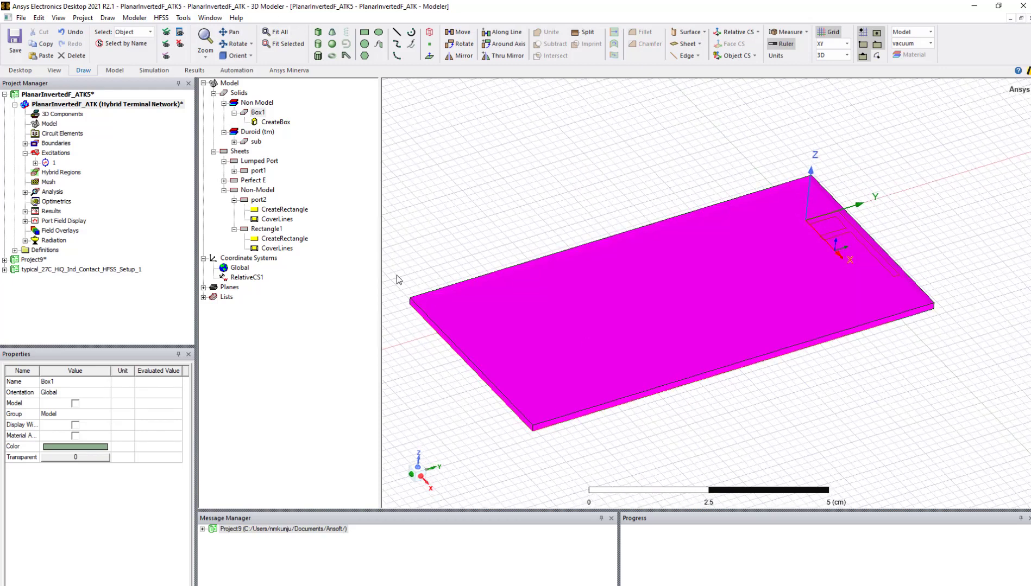
left_click(487, 168)
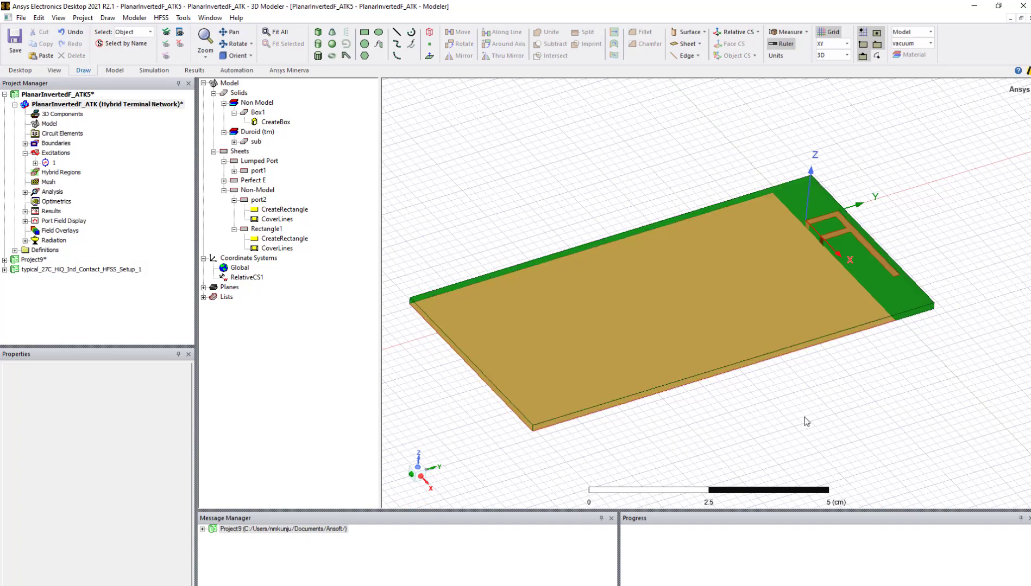
Select all objects and save the PlanarInvertedF_ATK5 project.
key("ctrl+a")
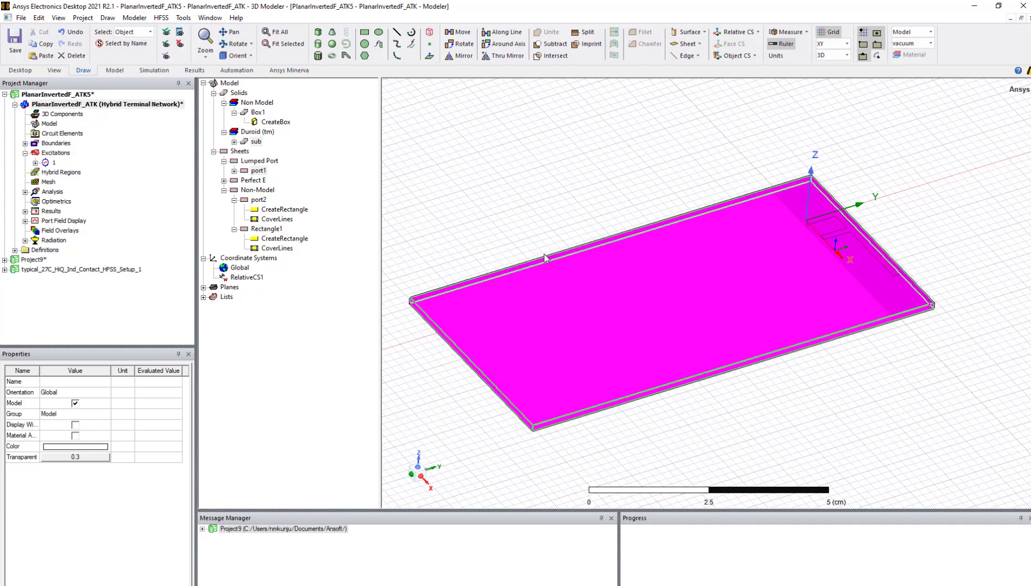
right_click(533, 193)
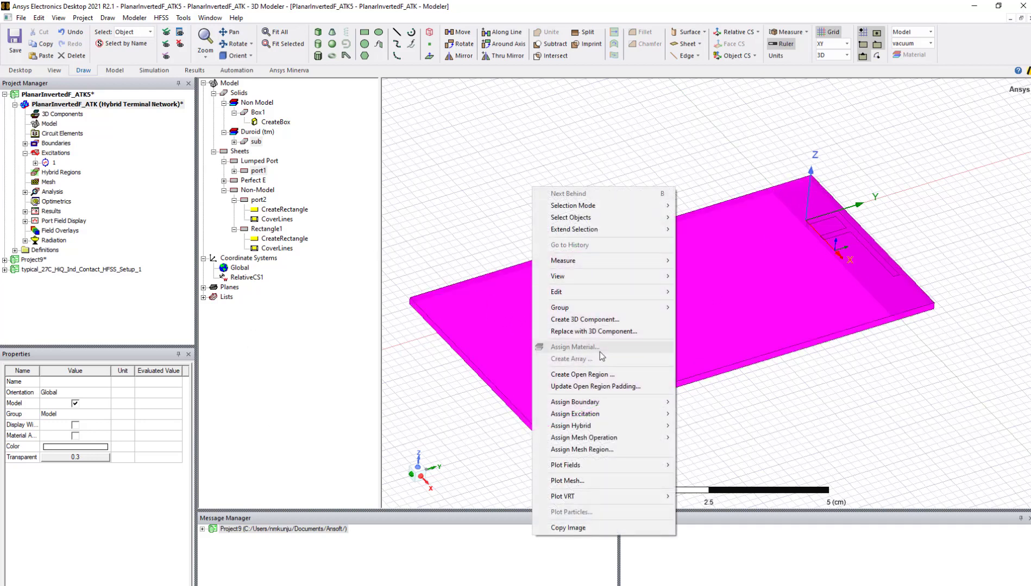
left_click(612, 323)
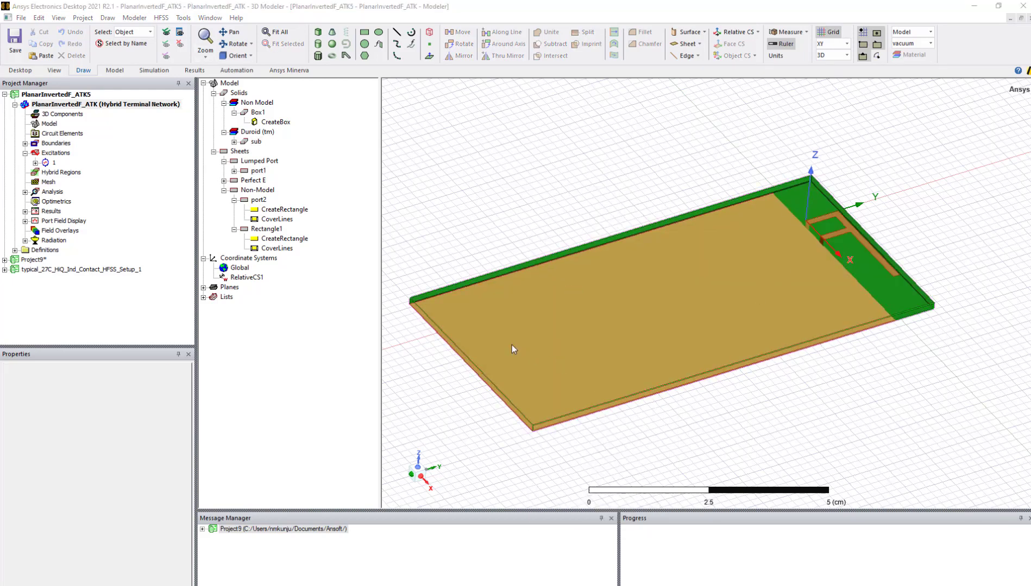
left_click(165, 32)
scroll(554, 137, "down", 2)
View the board in perspective and reselect every model object.
mouse_move(681, 199)
left_mouse_down("alt")
mouse_move(621, 258)
mouse_move(587, 387)
mouse_move(580, 373)
mouse_move(782, 265)
mouse_move(662, 239)
left_mouse_up("alt")
scroll(581, 313, "up", 2)
scroll(582, 312, "up", 1)
right_click(472, 172)
left_click(455, 203)
key("ctrl+a")
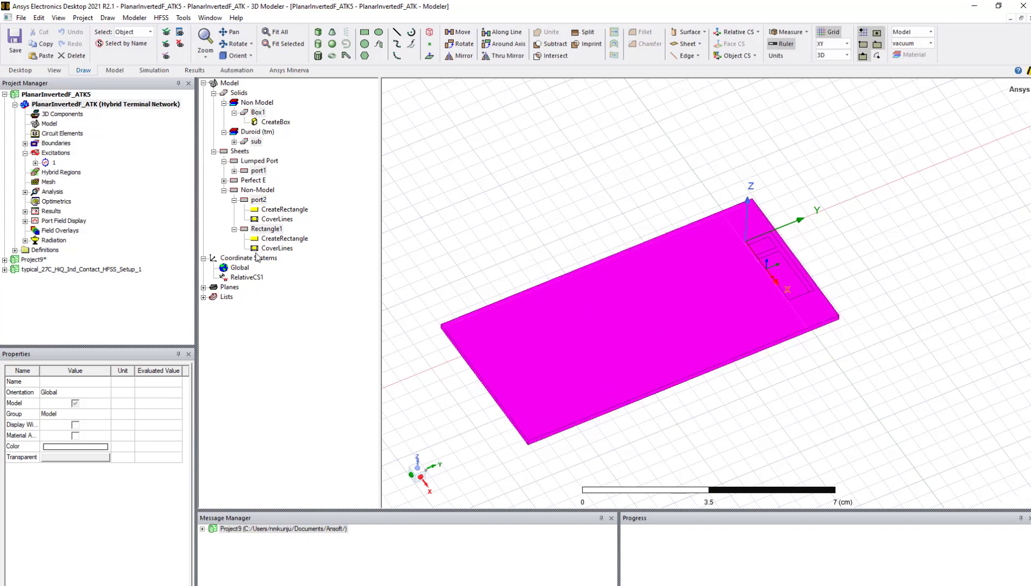
Define 3D component Antenna_Ansys with company Ansys and blank owner and email.
right_click(534, 173)
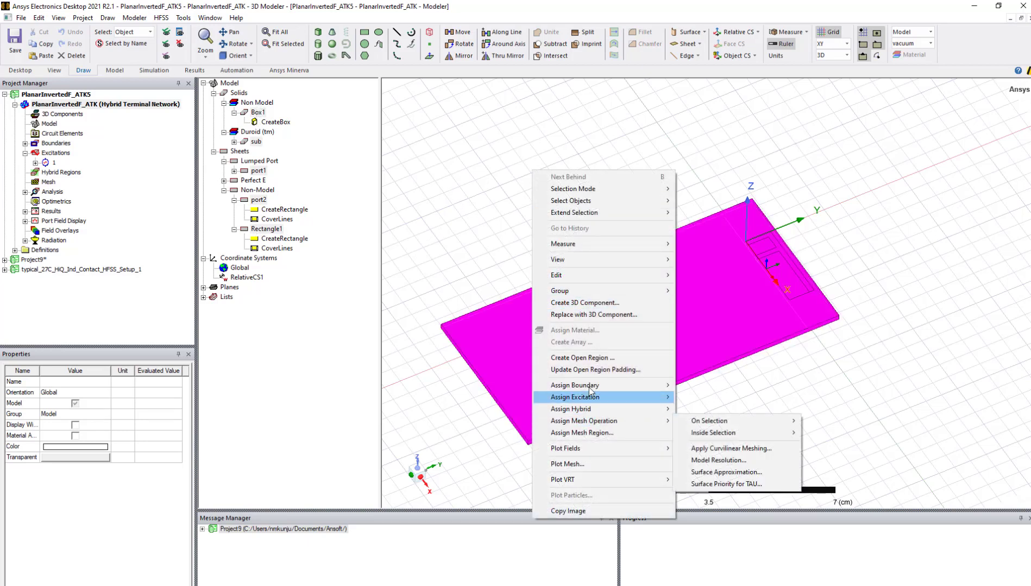
left_click(618, 303)
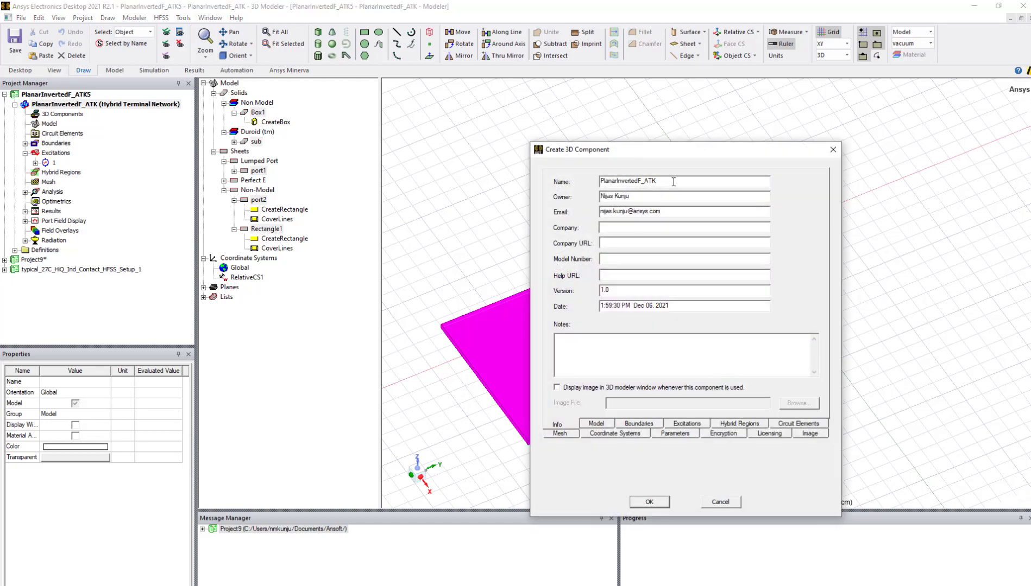
type("A")
key("Tab")
key("BackSpace")
left_click(664, 212)
double_click(643, 210)
key("BackSpace")
left_click(680, 246)
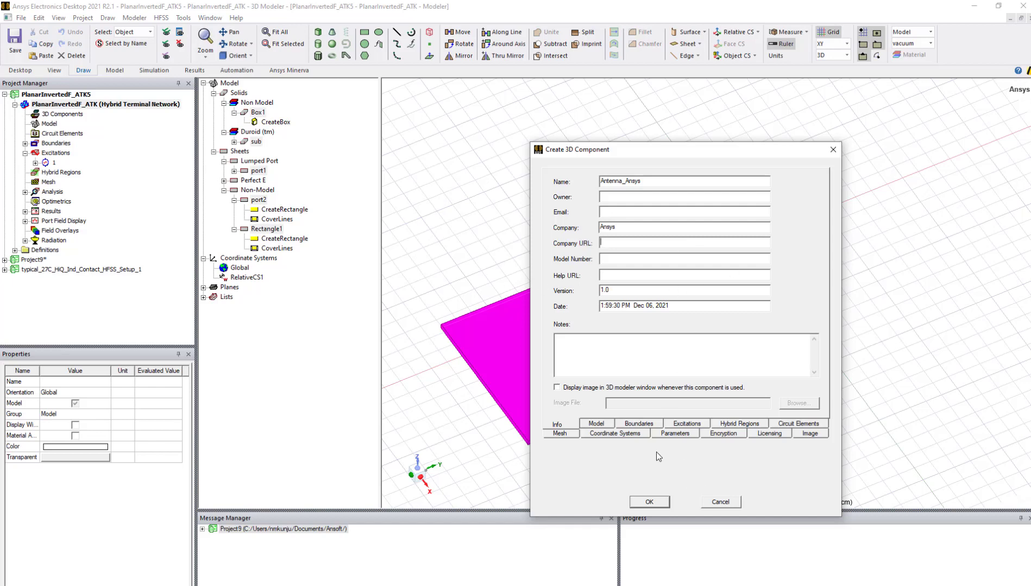
left_click(596, 424)
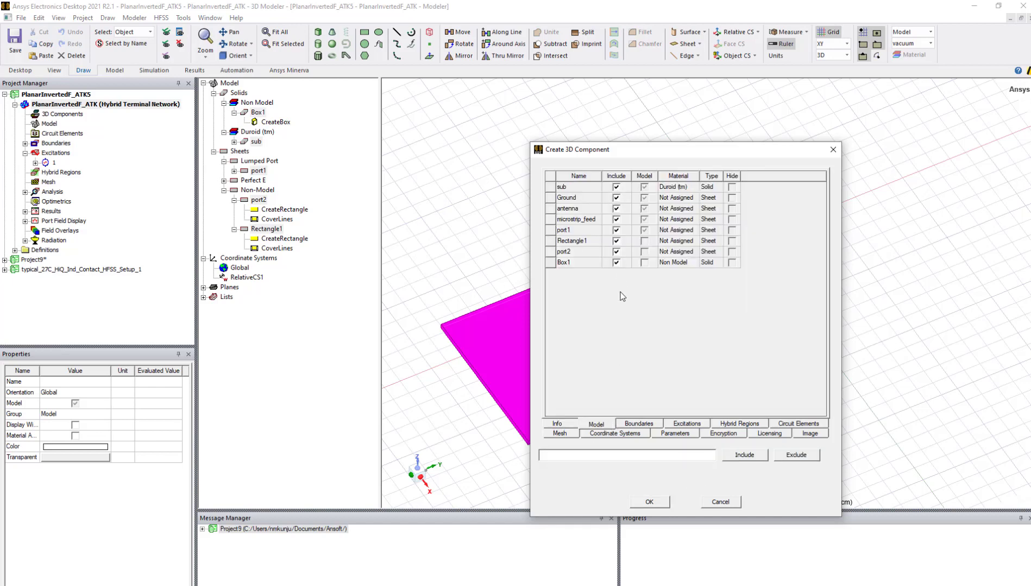
Review the component's boundaries, excitations, coordinate systems and parameters, then its encryption settings.
left_click(644, 423)
left_click(700, 428)
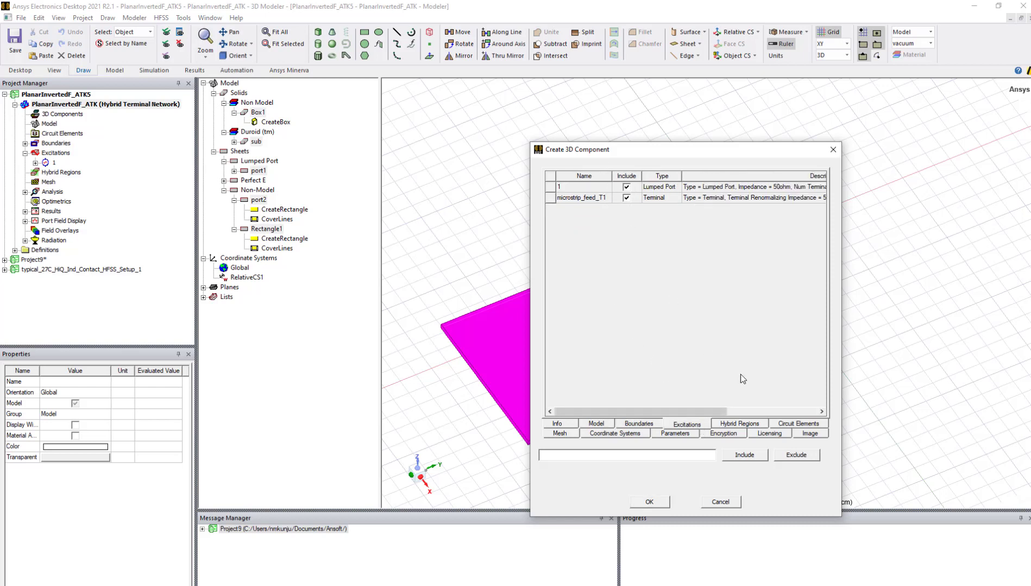
left_click(614, 434)
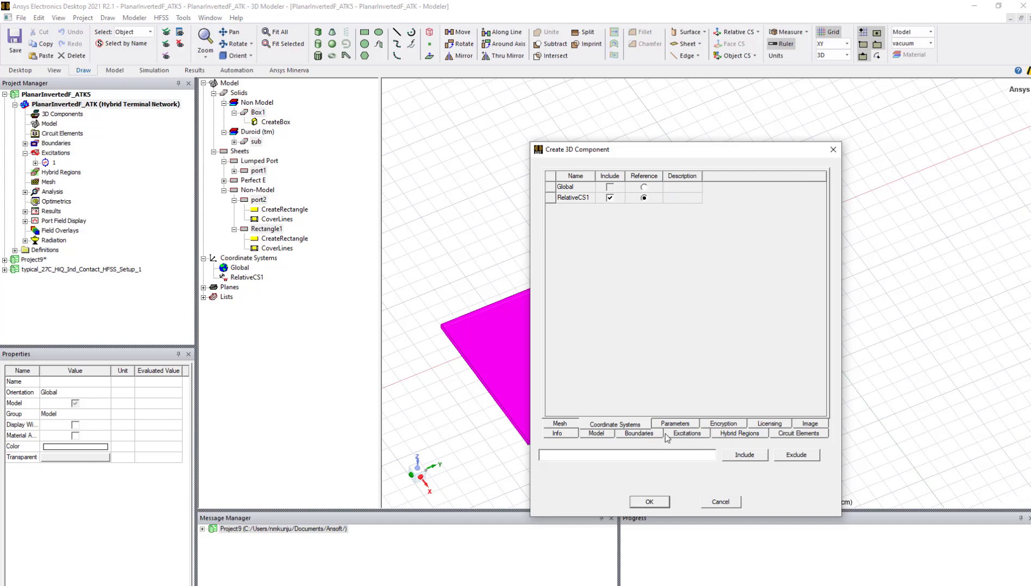
left_click(677, 424)
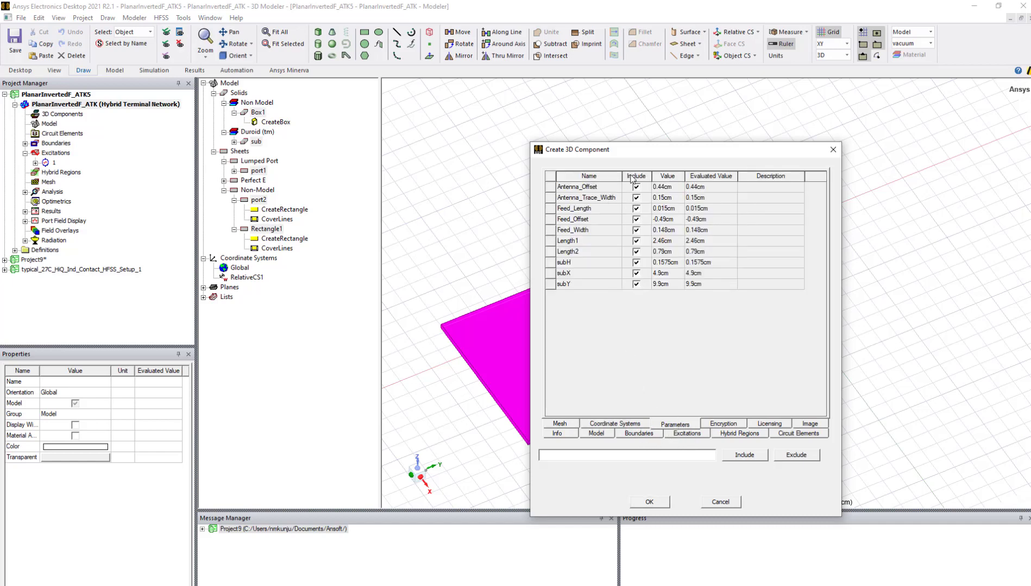
left_click(731, 427)
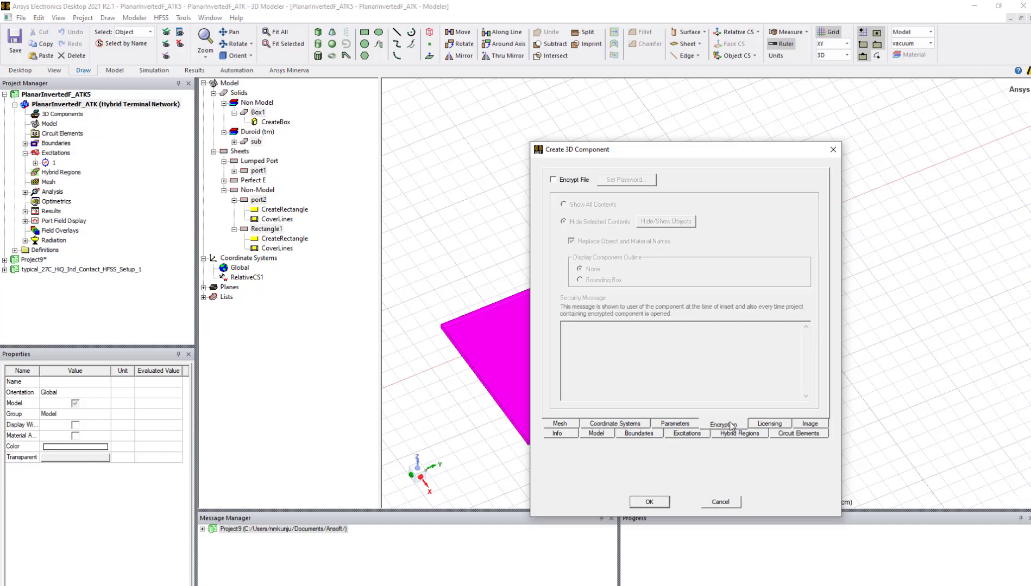
Enable Encrypt File and confirm a user password for Antenna_Ansys.
left_click(554, 180)
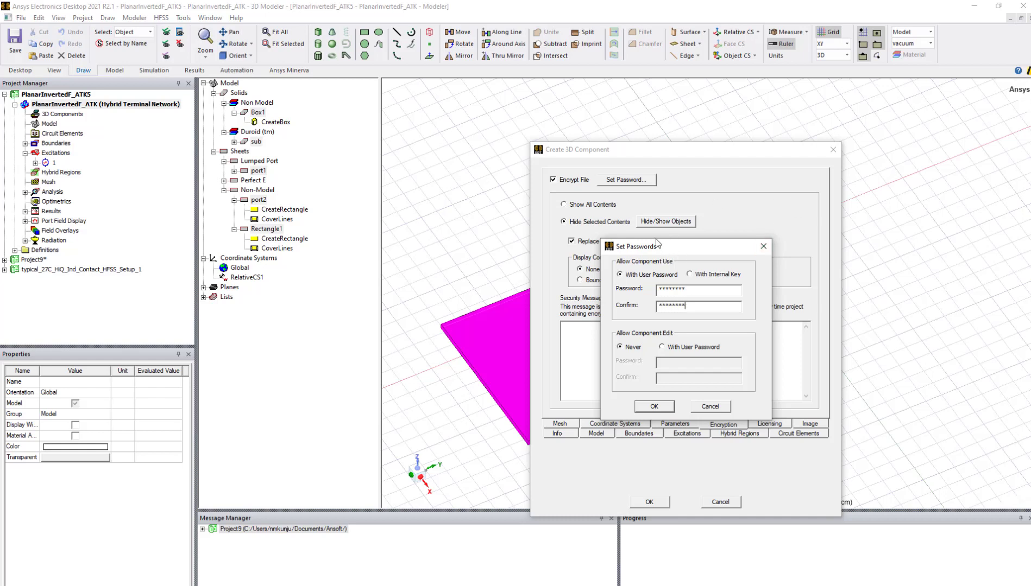
left_click_drag(656, 243, 558, 180)
left_click(532, 318)
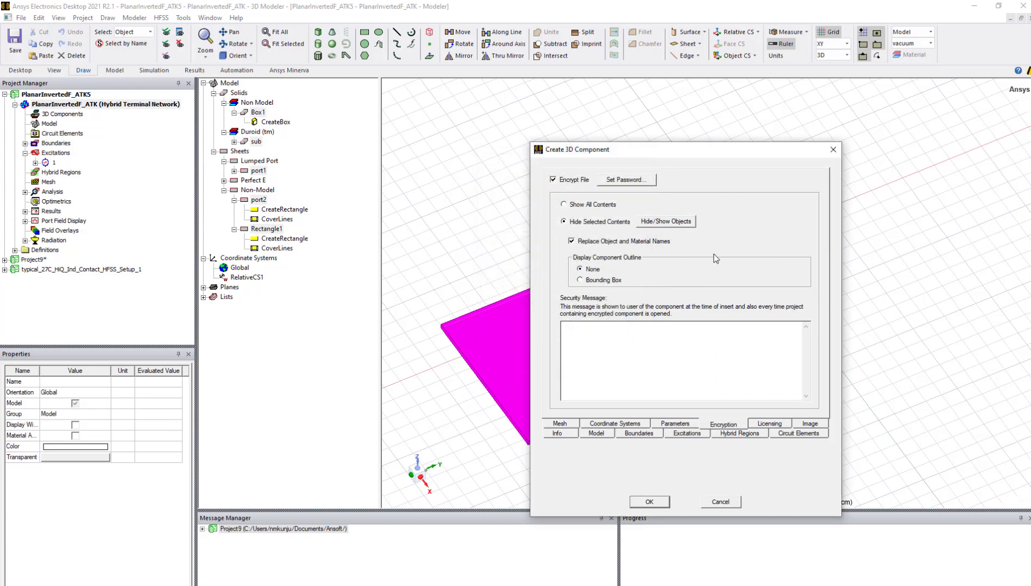
Unhide Box1, port2 and Rectangle1 in the component's Model list.
left_click(660, 222)
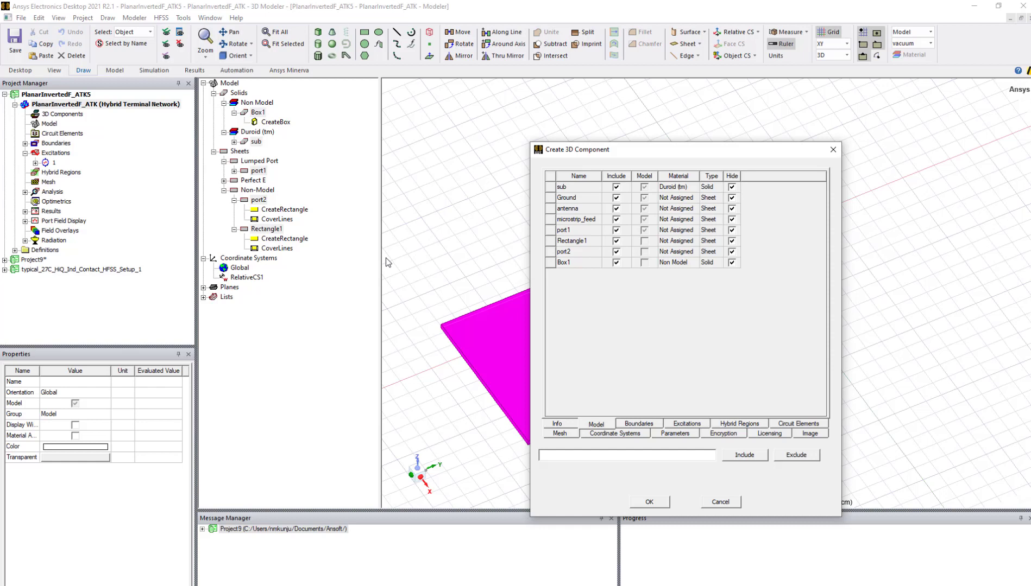
left_click(731, 263)
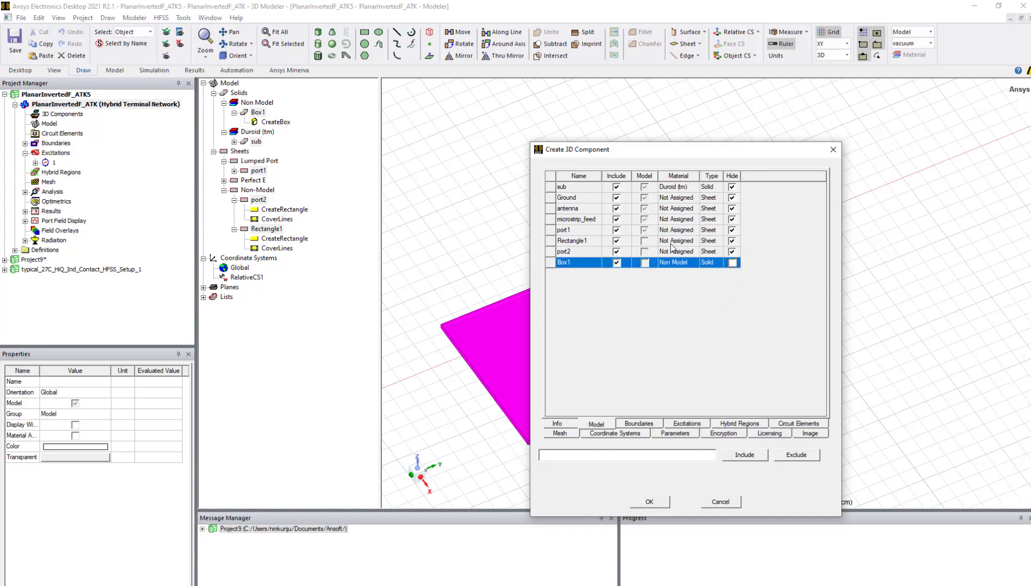
left_click(731, 251)
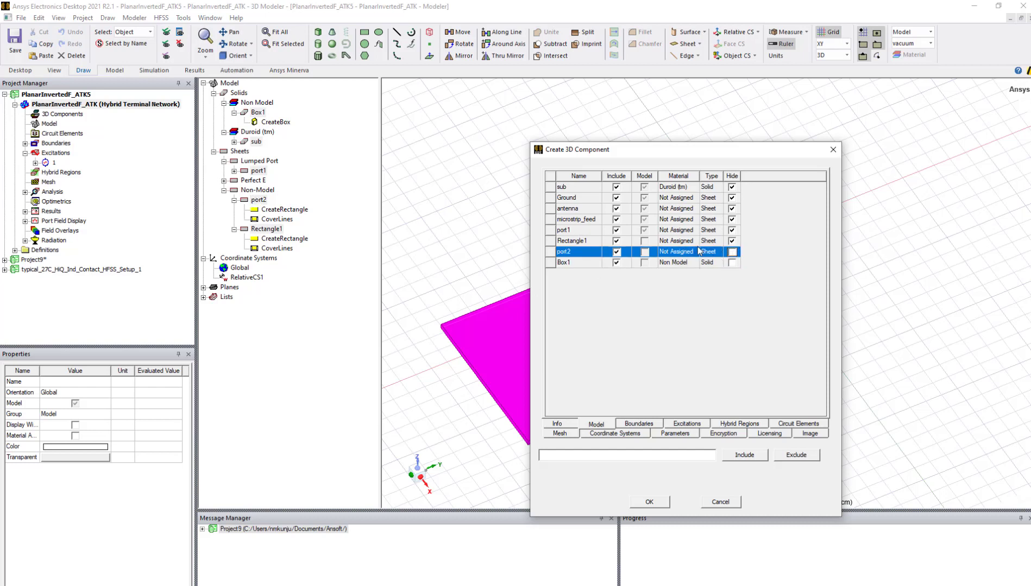
left_click(731, 241)
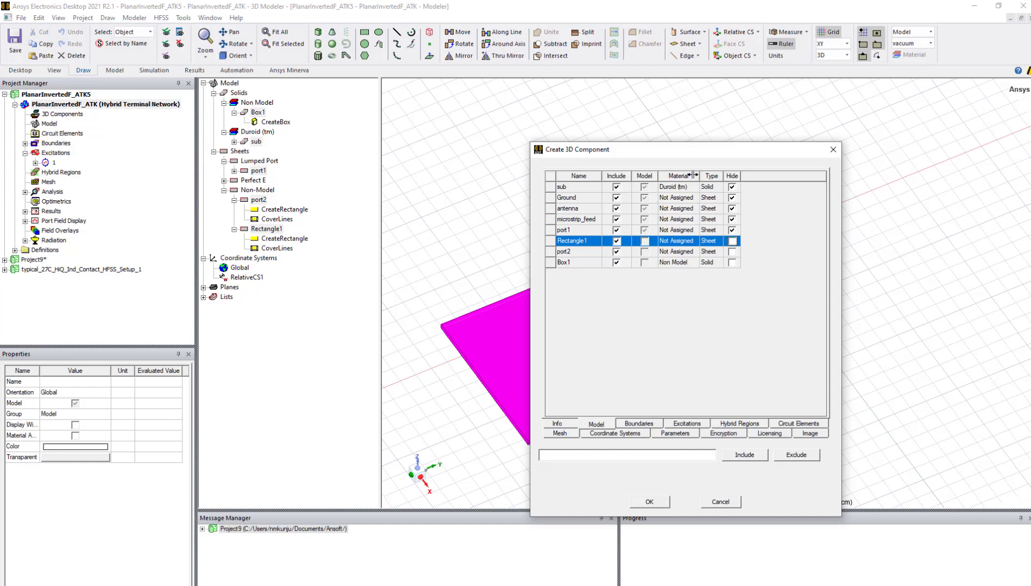
Export the hidden-content component as Antenna_Ansys.a3dcomp, accepting the hidden-contents warning.
left_click(651, 503)
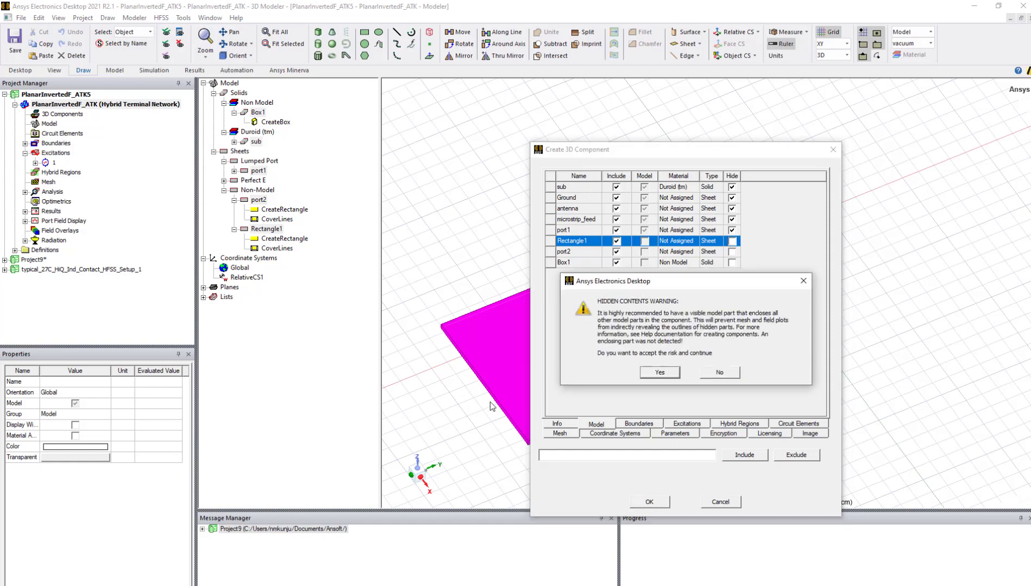
left_click(652, 373)
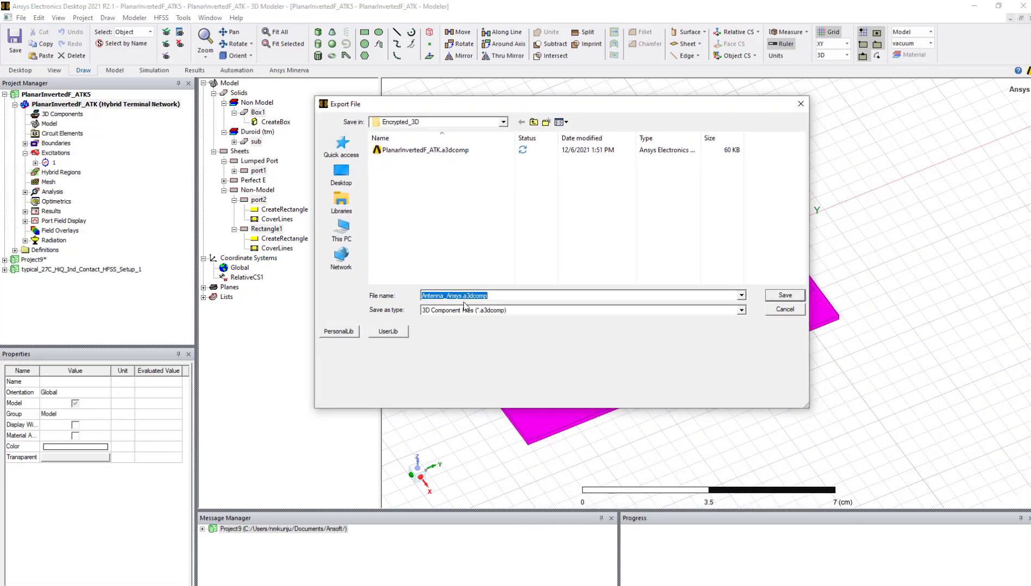
left_click(792, 310)
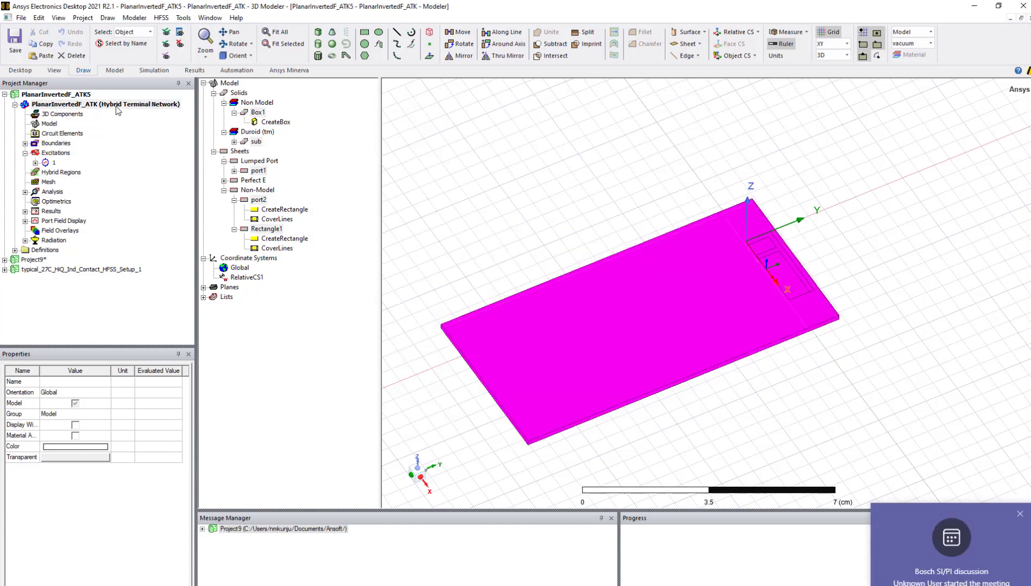
Create the new empty project Project10.
left_click(1019, 513)
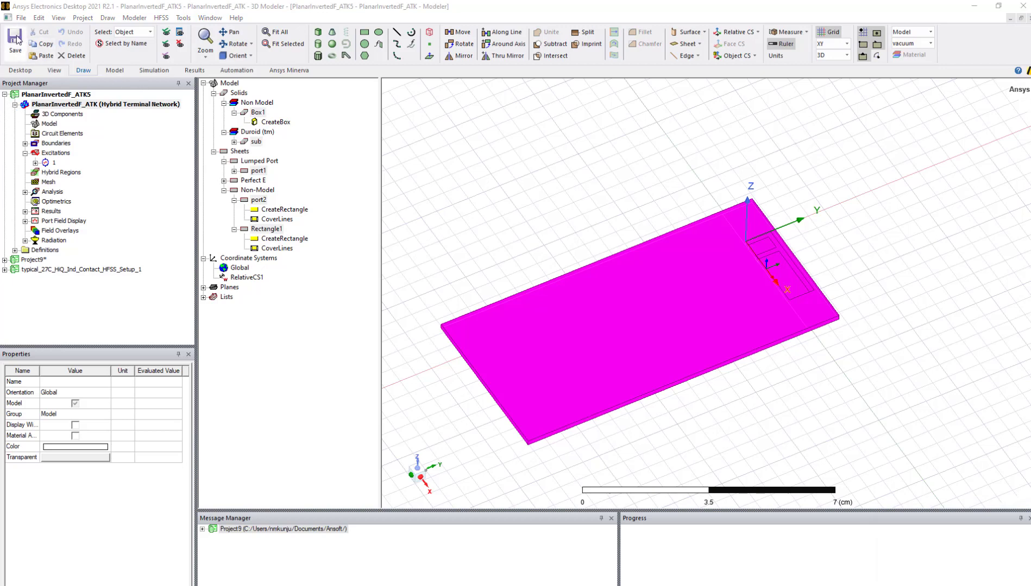
left_click(21, 17)
left_click(34, 27)
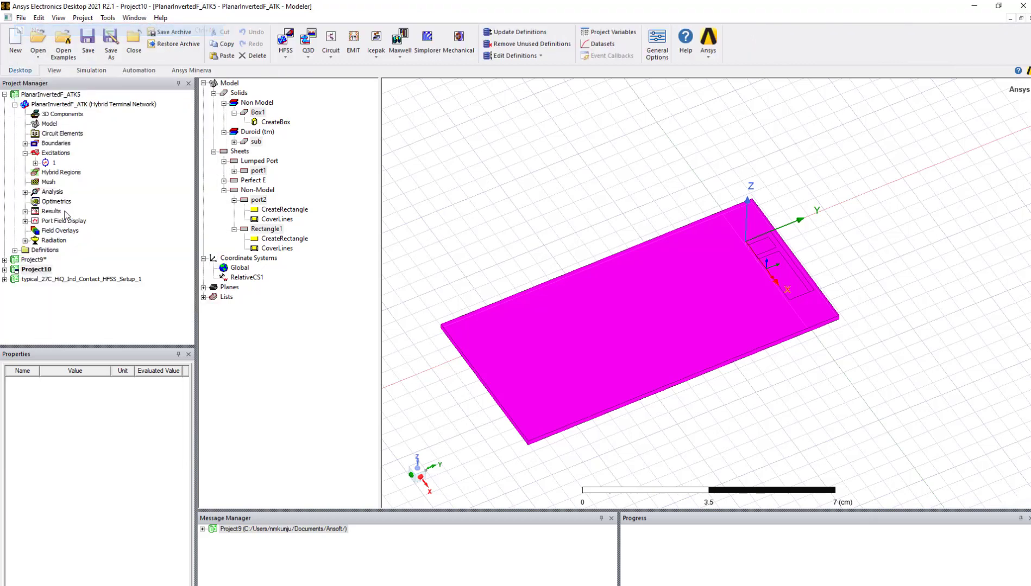
Insert a new HFSS design into Project10.
left_click(5, 269)
right_click(36, 269)
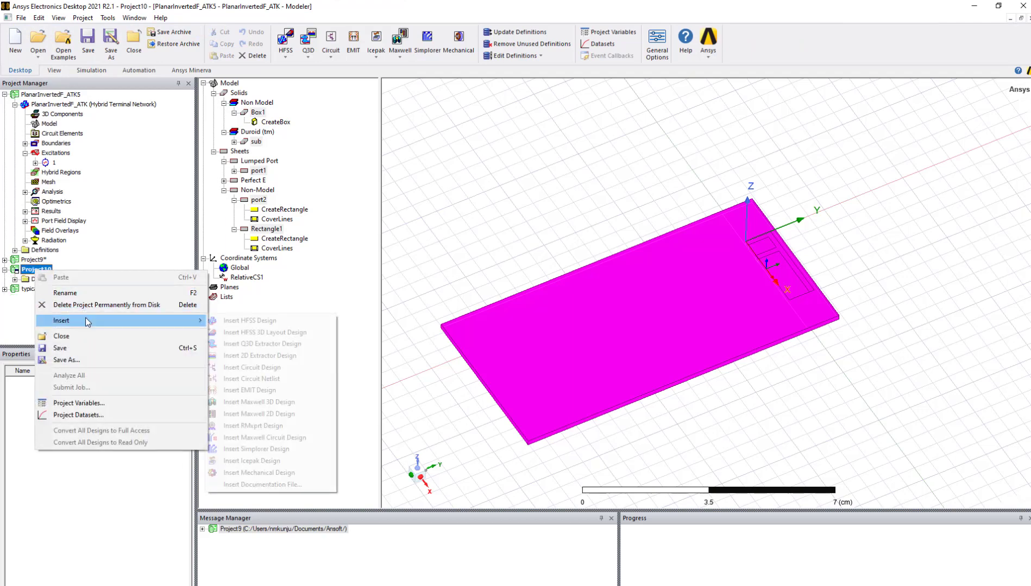
left_click(250, 320)
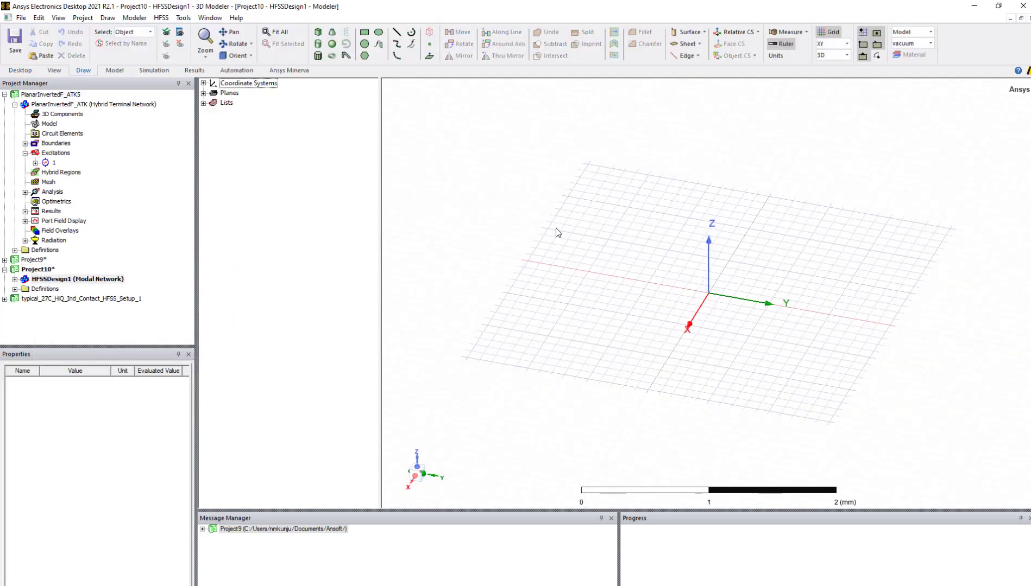
Set the design's solution type to Terminal and browse for a 3D component file.
left_click(15, 279)
right_click(68, 223)
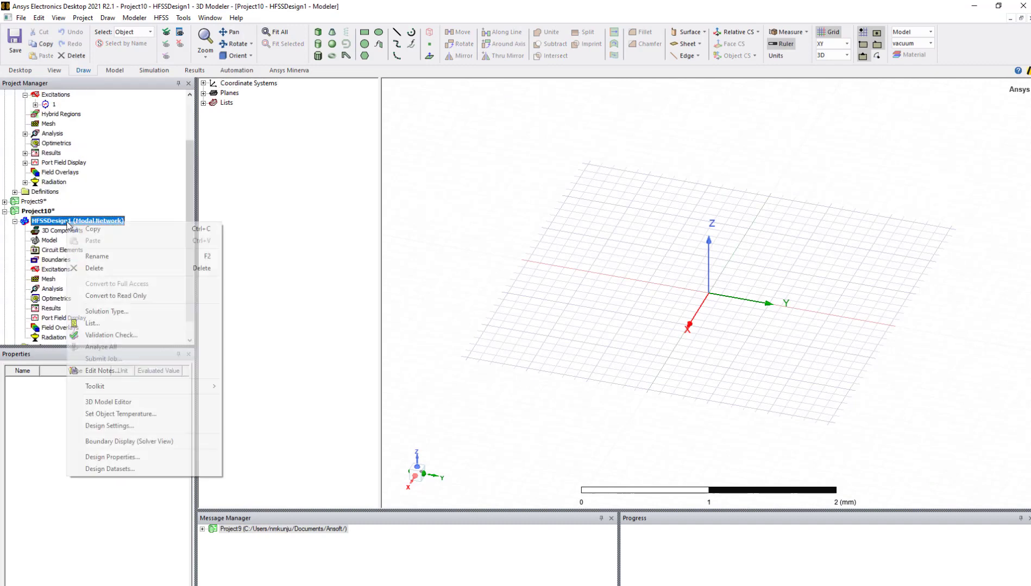
left_click(117, 316)
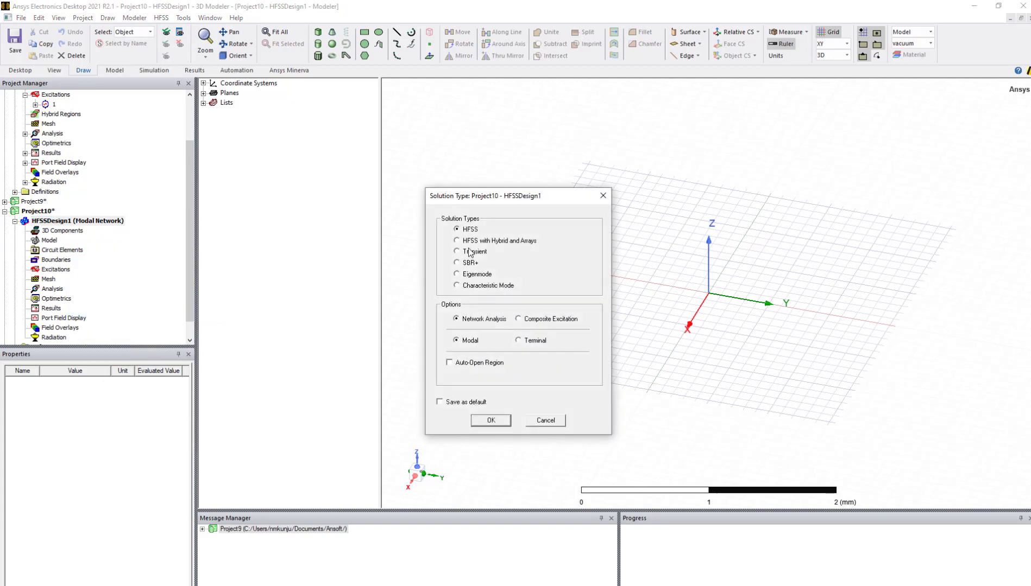
left_click(528, 341)
left_click(499, 421)
right_click(62, 230)
left_click(113, 258)
Insert Antenna_Ansys.a3dcomp with its password at the global coordinate system.
left_click(425, 157)
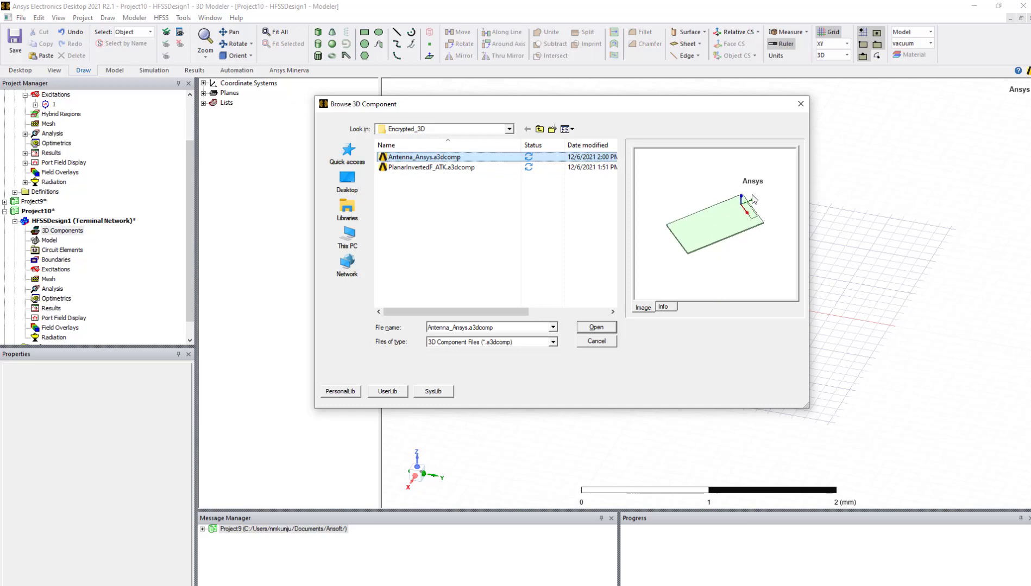
left_click(603, 330)
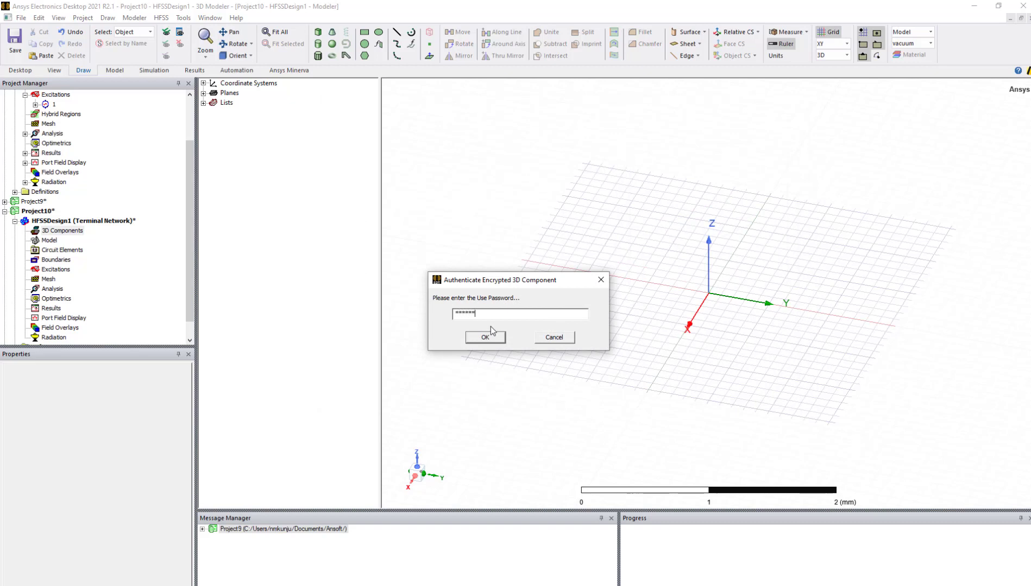
key("Return")
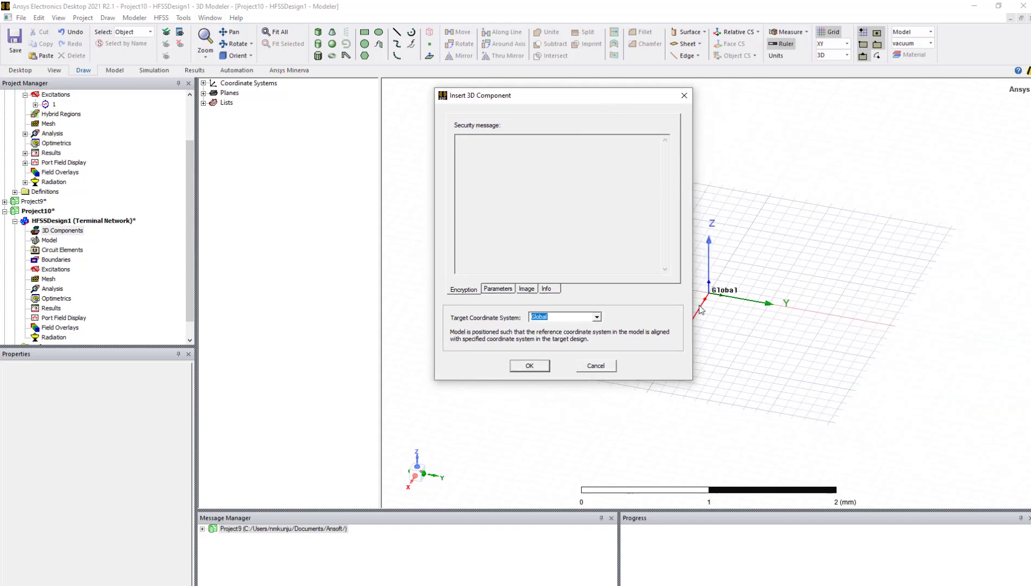
left_click(538, 367)
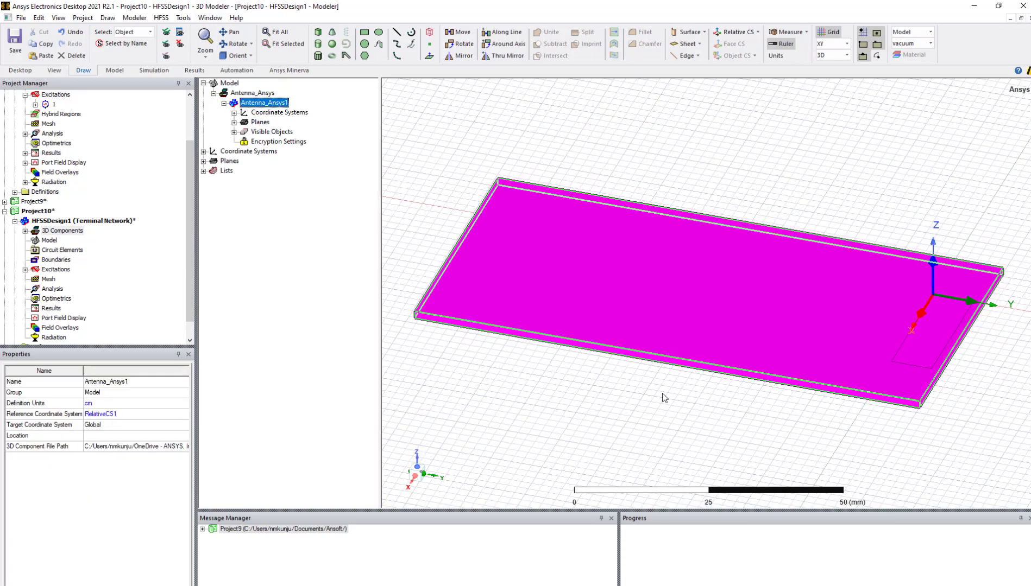
left_click(686, 443)
scroll(874, 409, "up", 1)
scroll(953, 331, "up", 1)
scroll(947, 300, "up", 1)
scroll(947, 296, "up", 1)
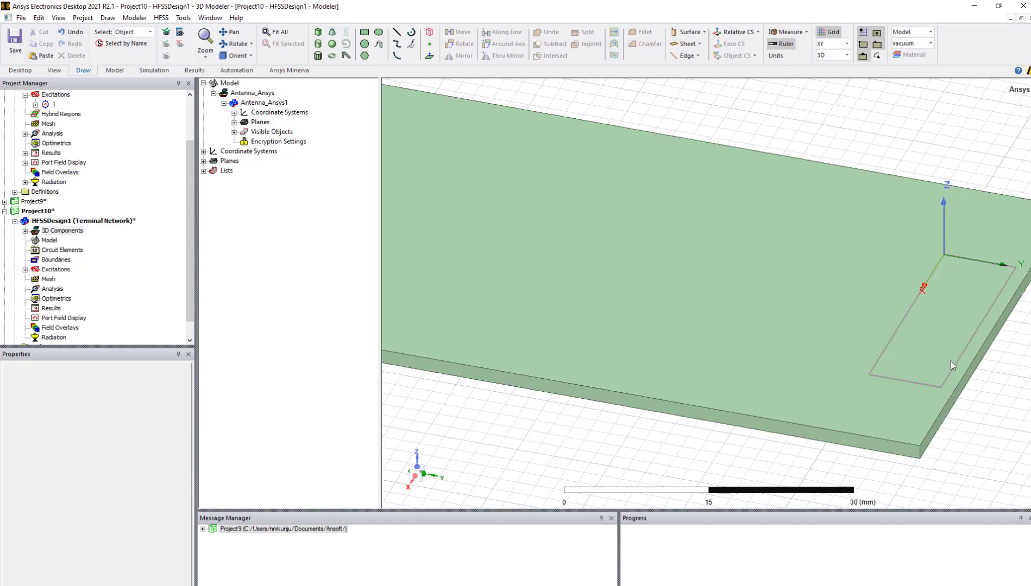
Rotate the board and expand the component's coordinate systems, planes and objects.
left_click_drag(911, 341, 965, 355, "alt")
scroll(925, 287, "up", 1)
scroll(918, 274, "up", 1)
scroll(644, 306, "down", 4)
left_click_drag(601, 349, 287, 218, "alt")
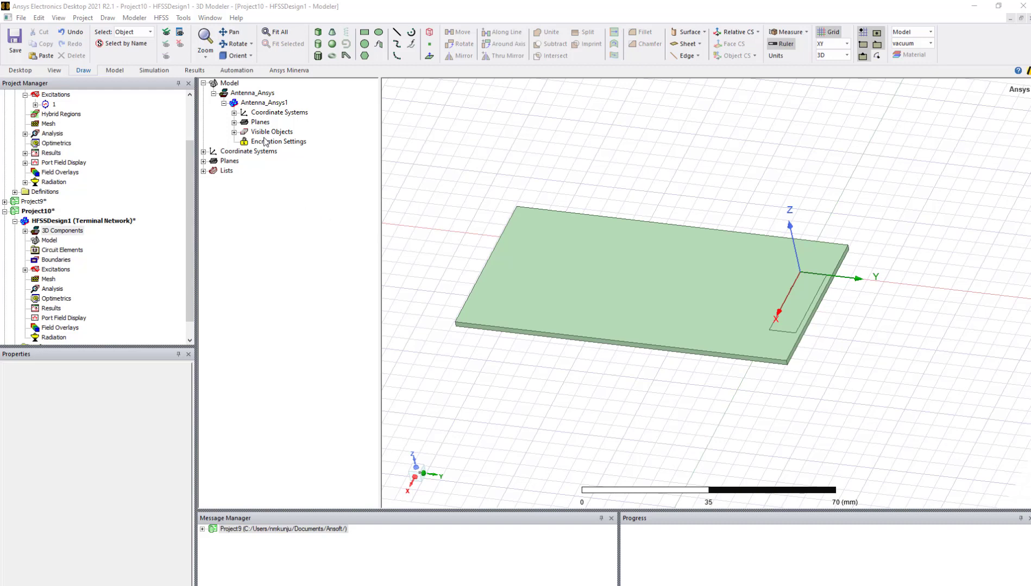
left_click(234, 113)
left_click(233, 132)
left_click(234, 171)
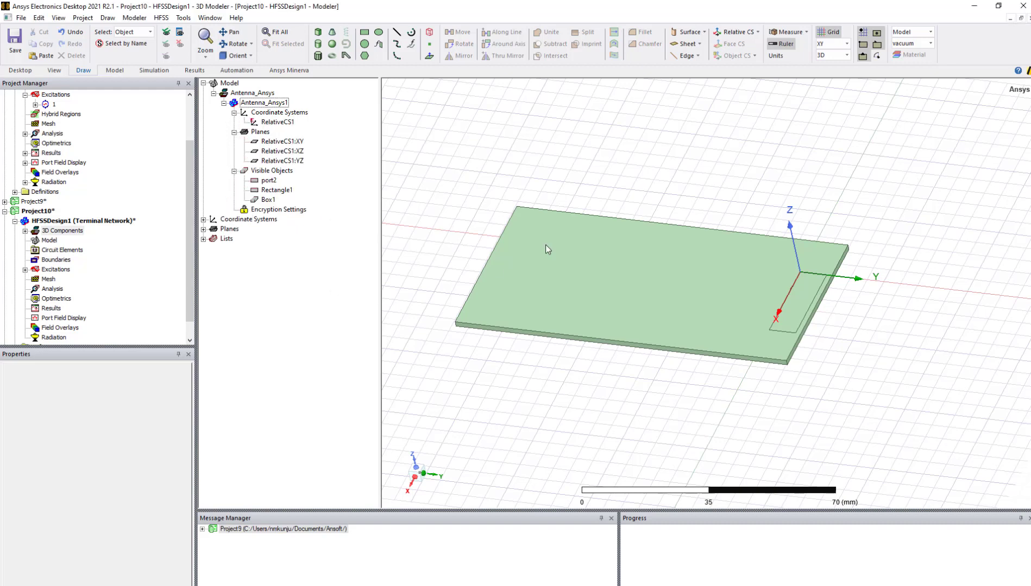
right_click(539, 127)
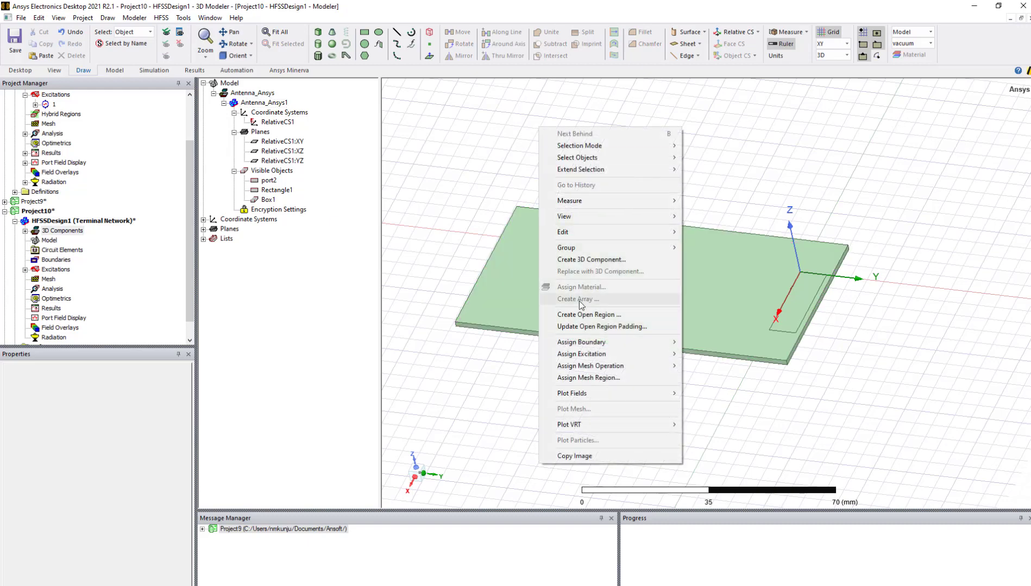
Add an advanced solution setup at 2.4 GHz.
right_click(46, 292)
mouse_move(94, 312)
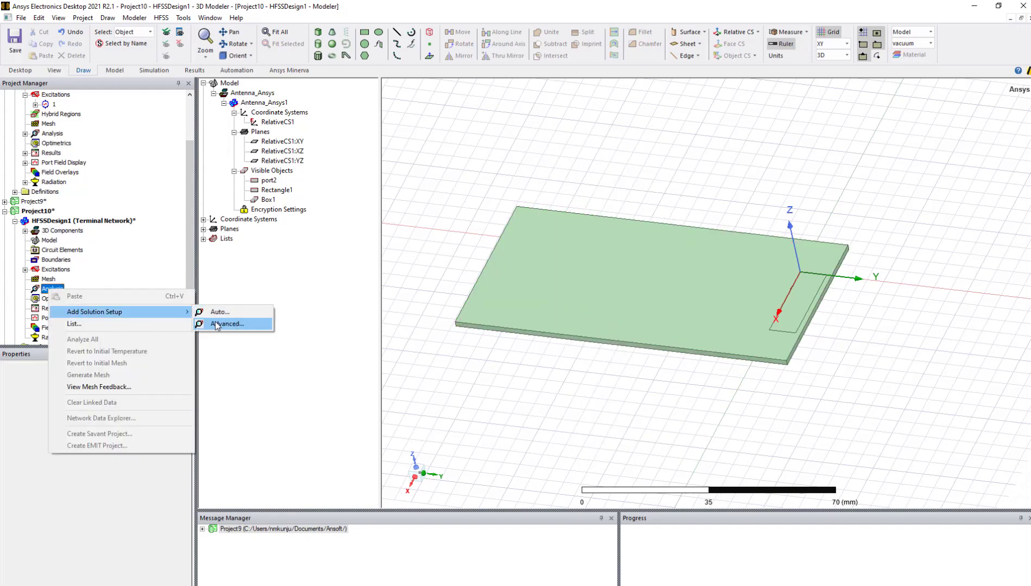
left_click(215, 326)
double_click(345, 130)
type("2.4")
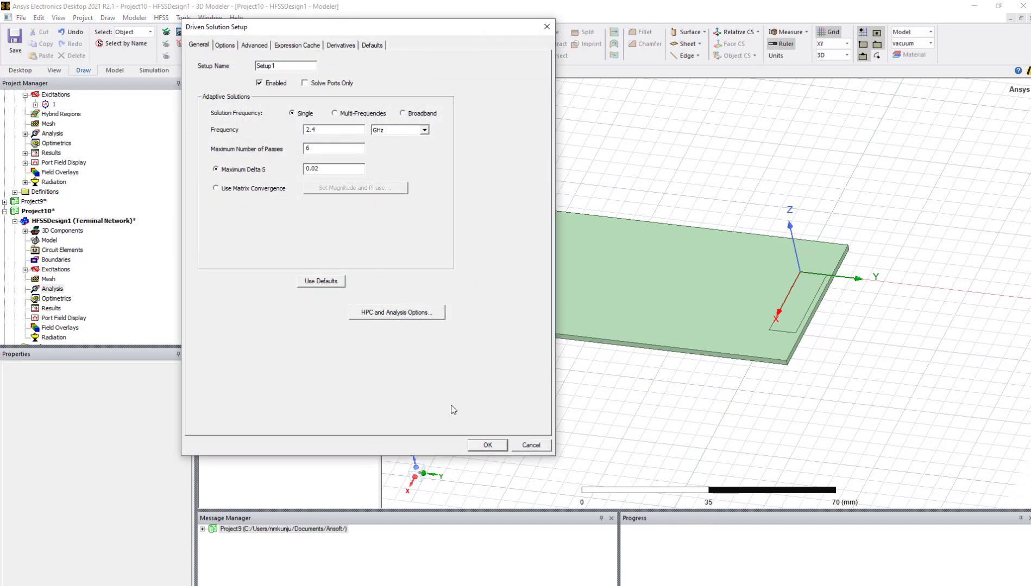
left_click(488, 445)
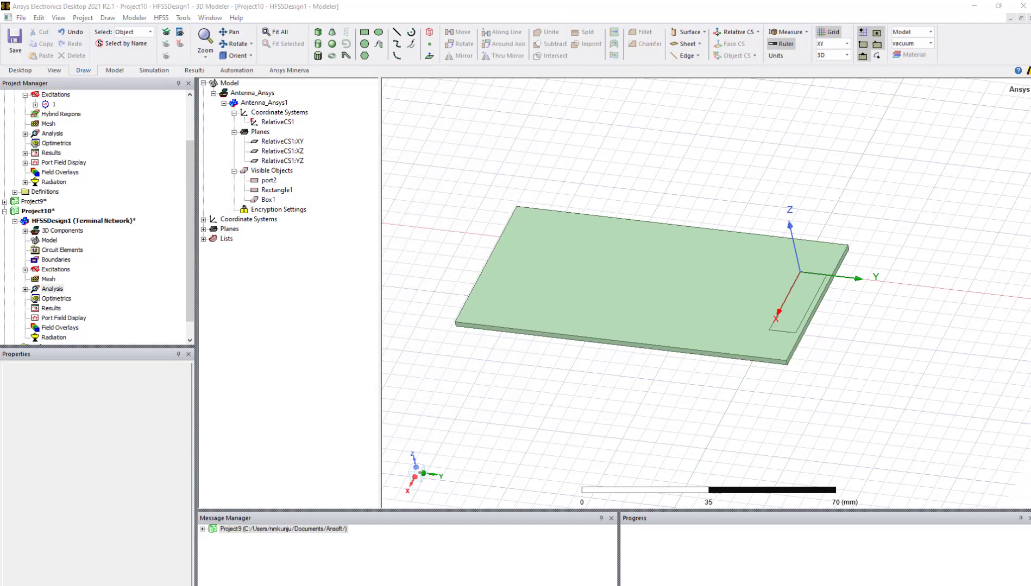
Create a 2.4 GHz radiation open region around the antenna.
right_click(456, 195)
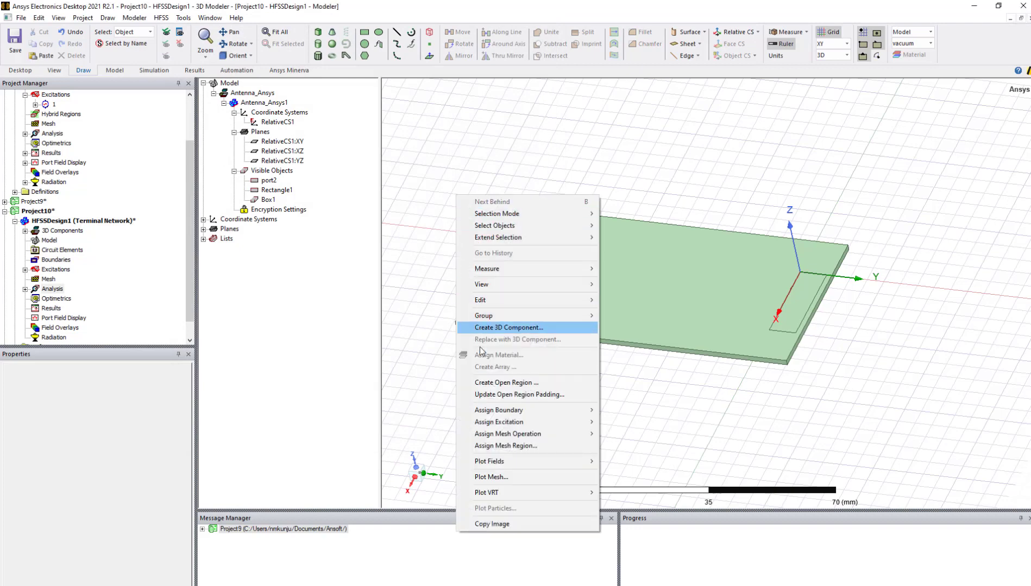
left_click(491, 383)
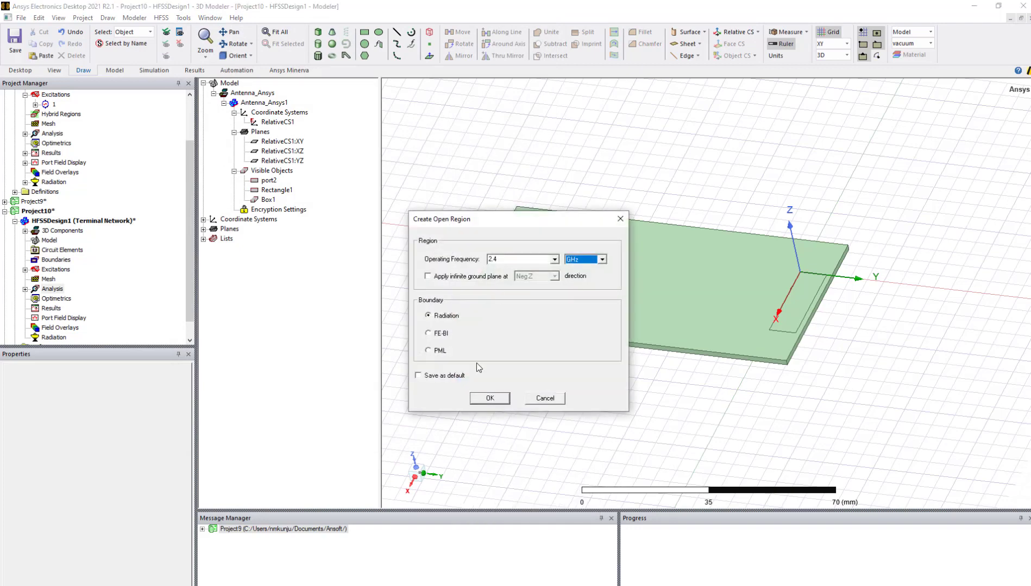
left_click(489, 398)
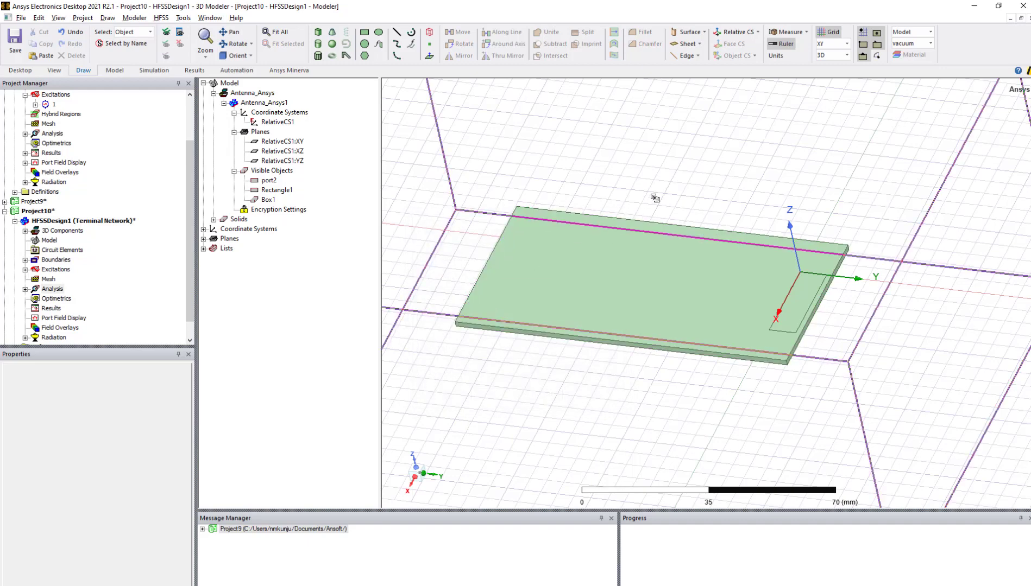
scroll(37, 228, "down", 1)
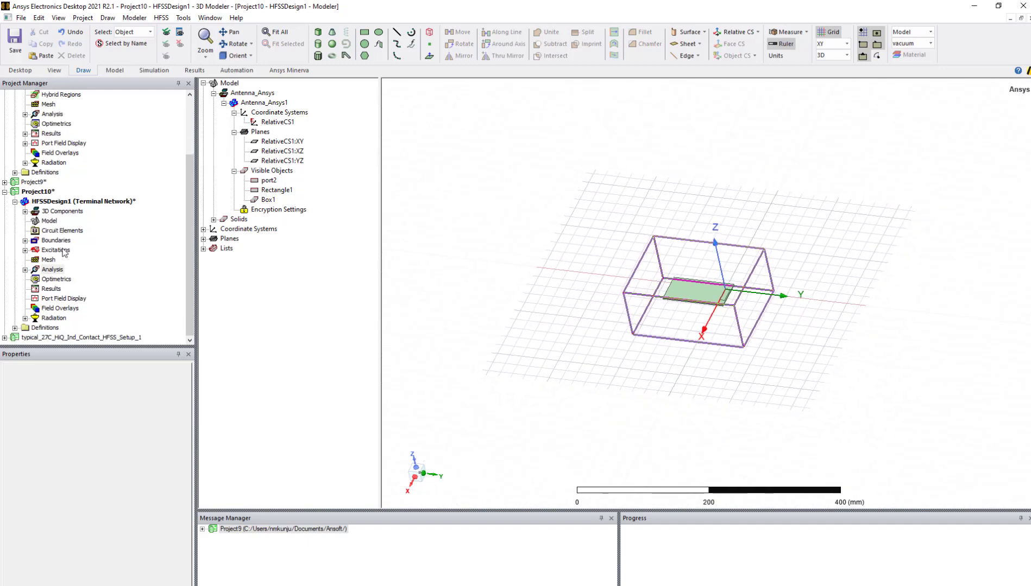
left_click(30, 191)
right_click(30, 191)
Save Project10 with Ctrl+S after abandoning a Save As rename.
left_click(60, 275)
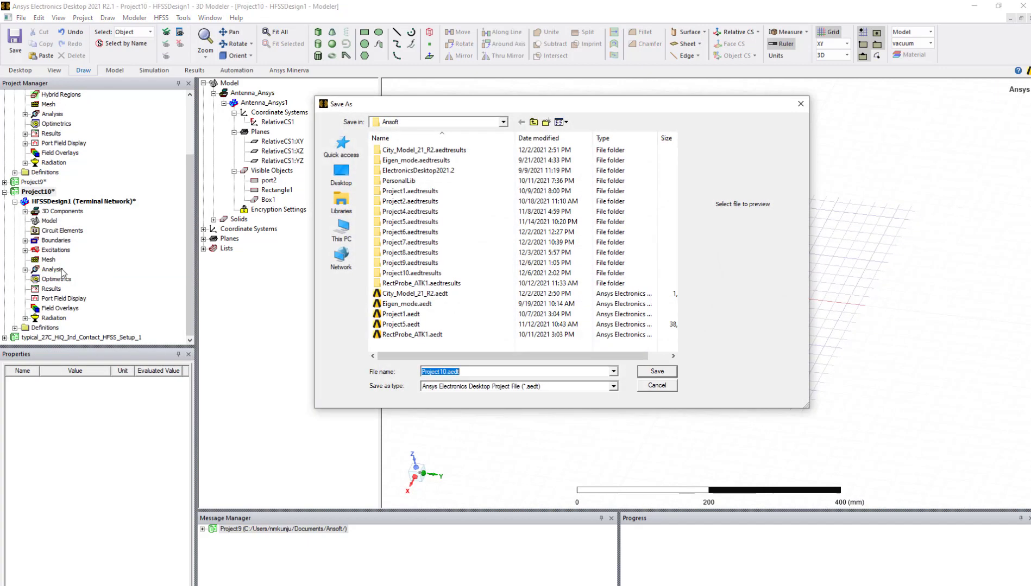
key("ctrl+v")
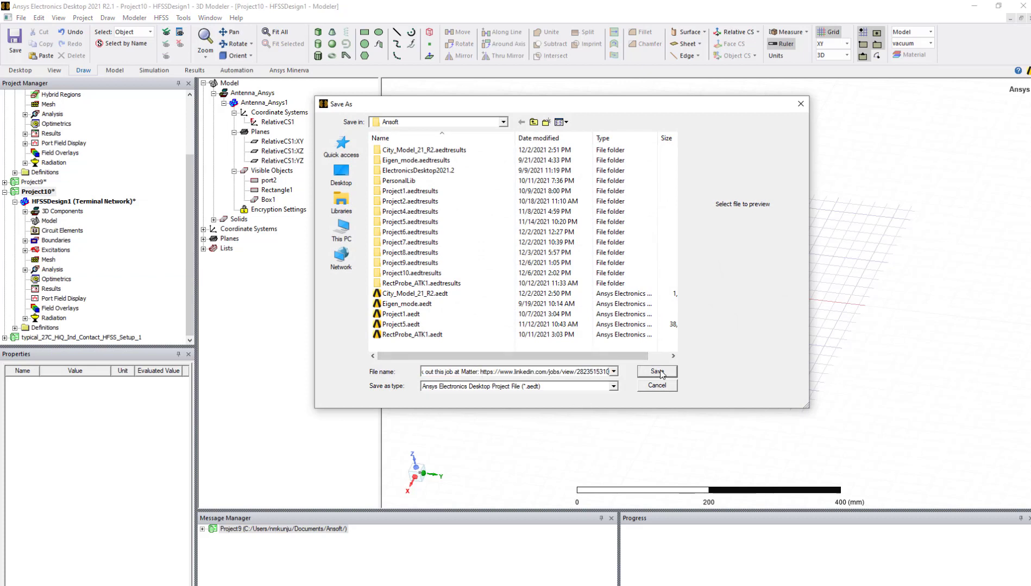
left_click(656, 386)
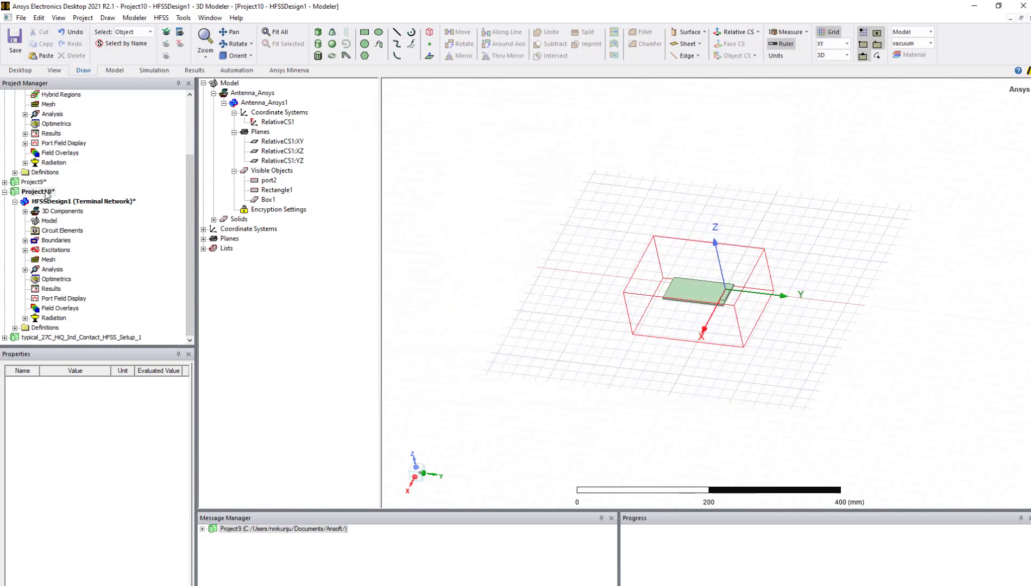
key("ctrl+s")
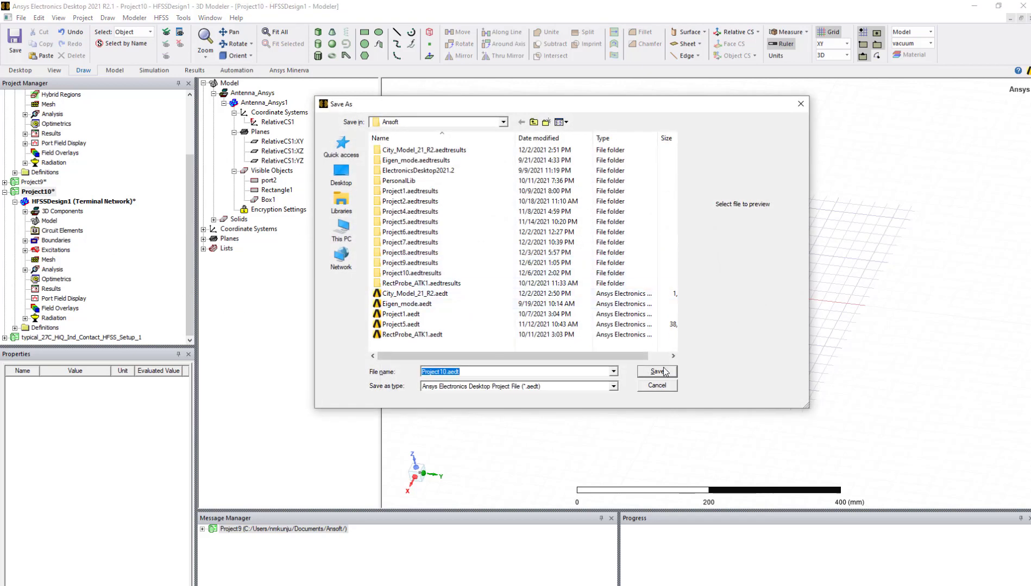
left_click(664, 373)
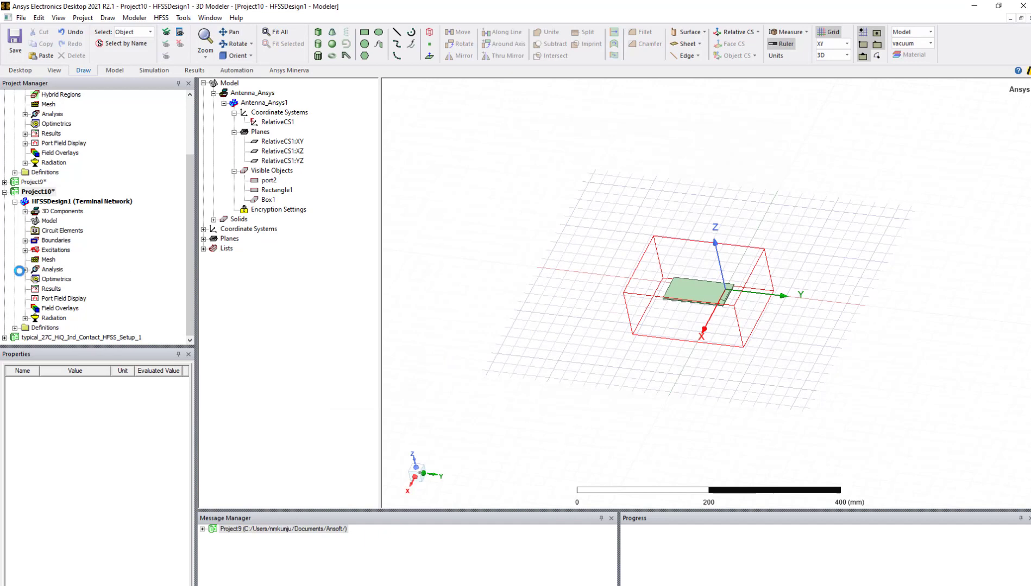
Run Analyze on Setup1.
left_click(25, 270)
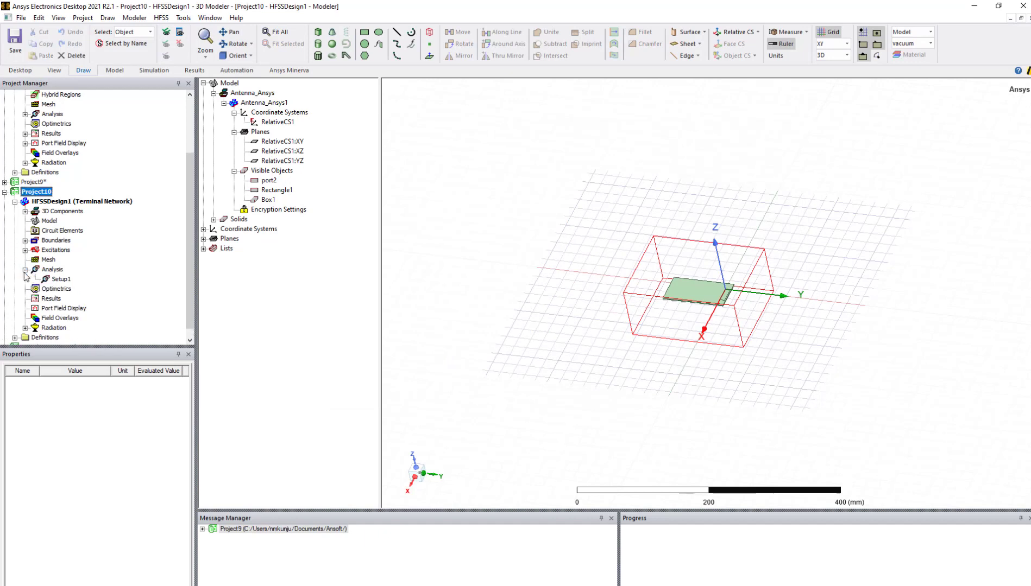
right_click(56, 278)
left_click(111, 389)
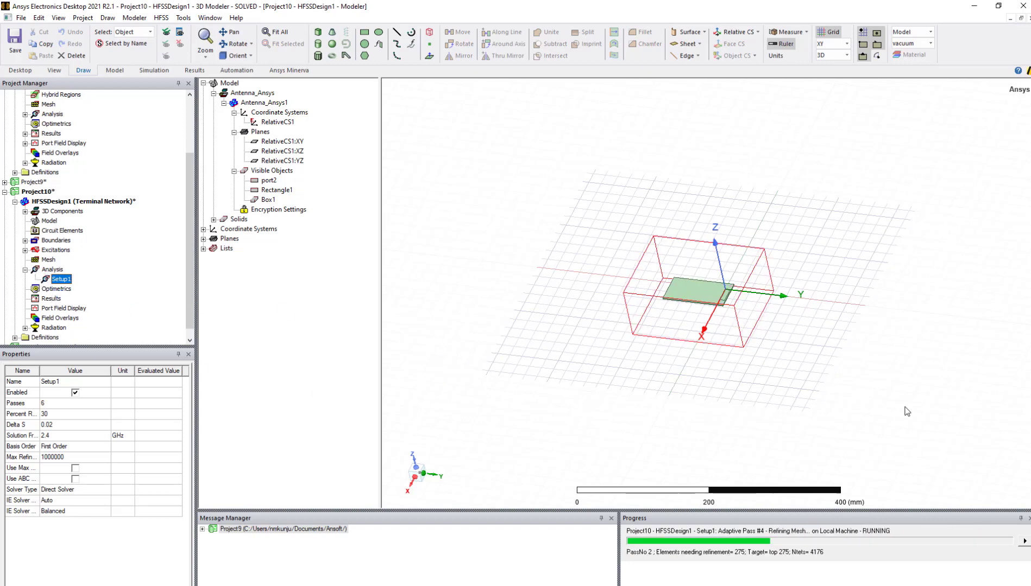
Create a 3D polar far-field report of dB(GainTotal) named Gain Plot 1.
left_click(50, 298)
right_click(50, 298)
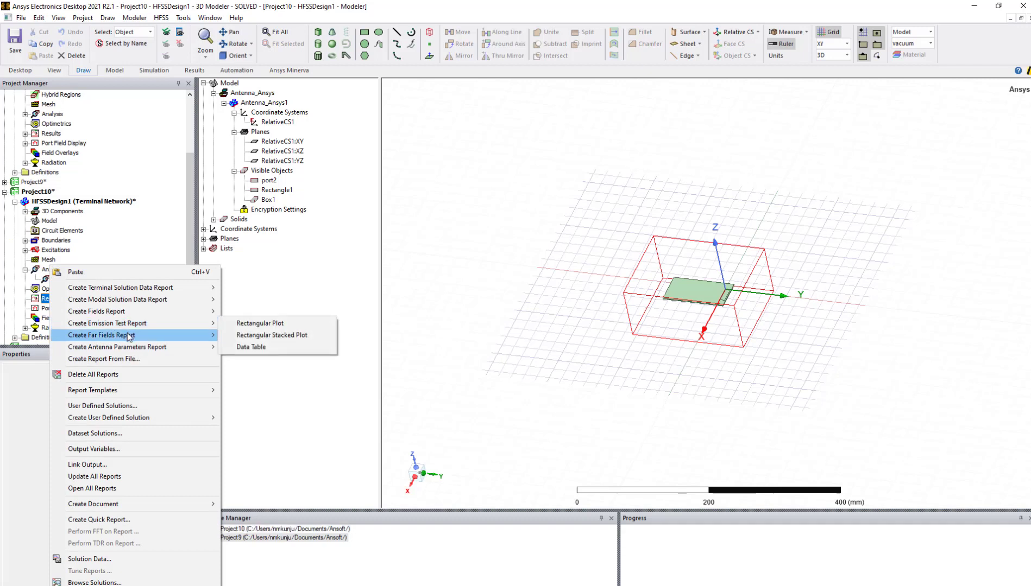
mouse_move(101, 335)
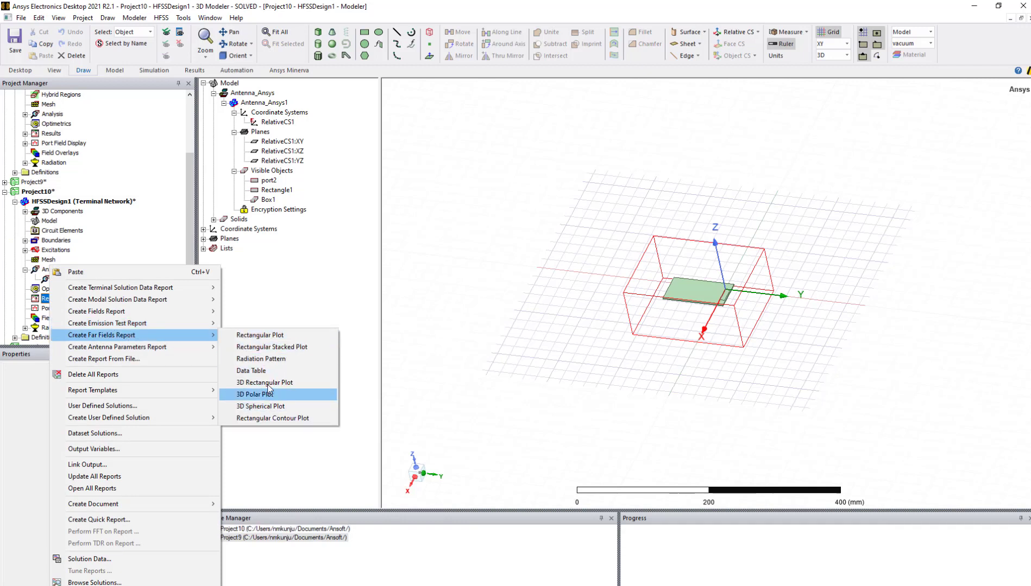
left_click(259, 400)
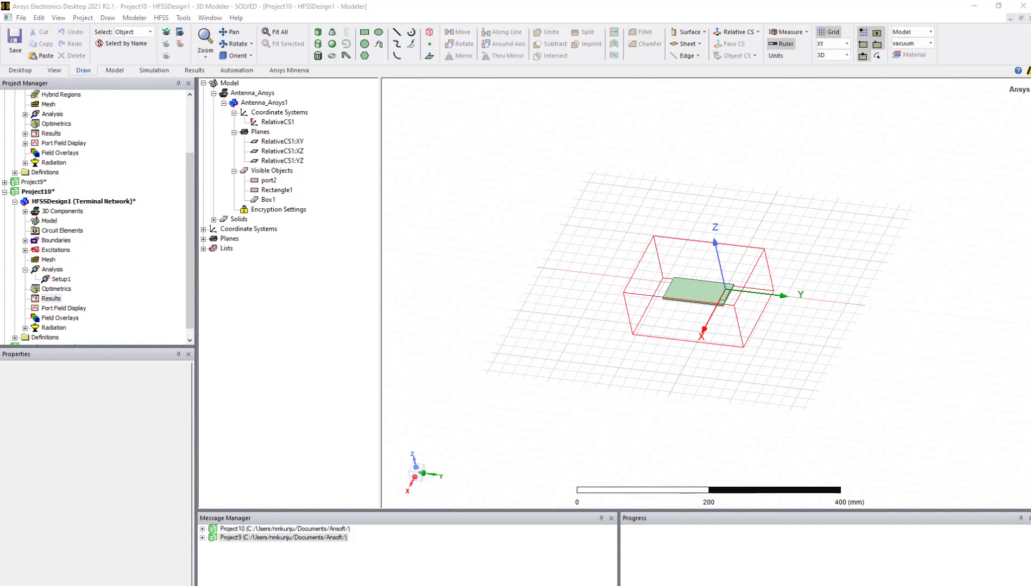
left_click(519, 272)
scroll(542, 302, "down", 2)
left_click(522, 294)
left_click(379, 321)
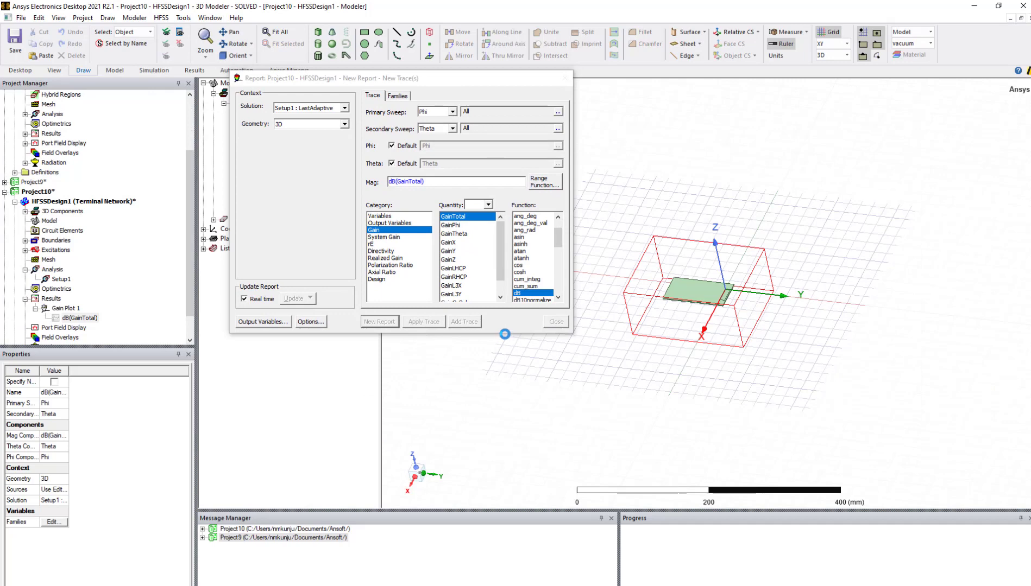
left_click(555, 321)
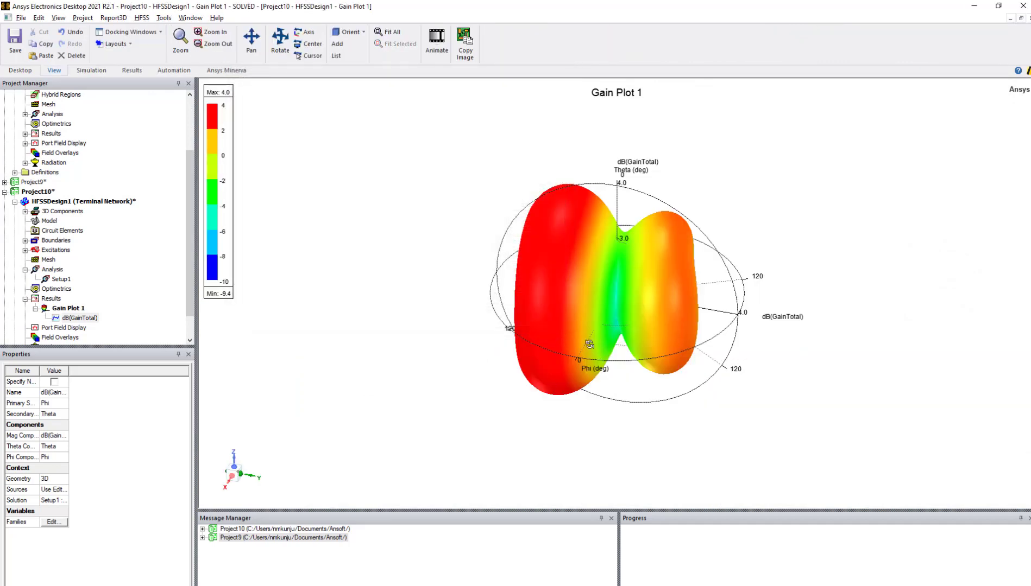
Rotate the gain pattern to a front view, then return to HFSSDesign1's 3D model.
left_click_drag(639, 346, 685, 364, "alt")
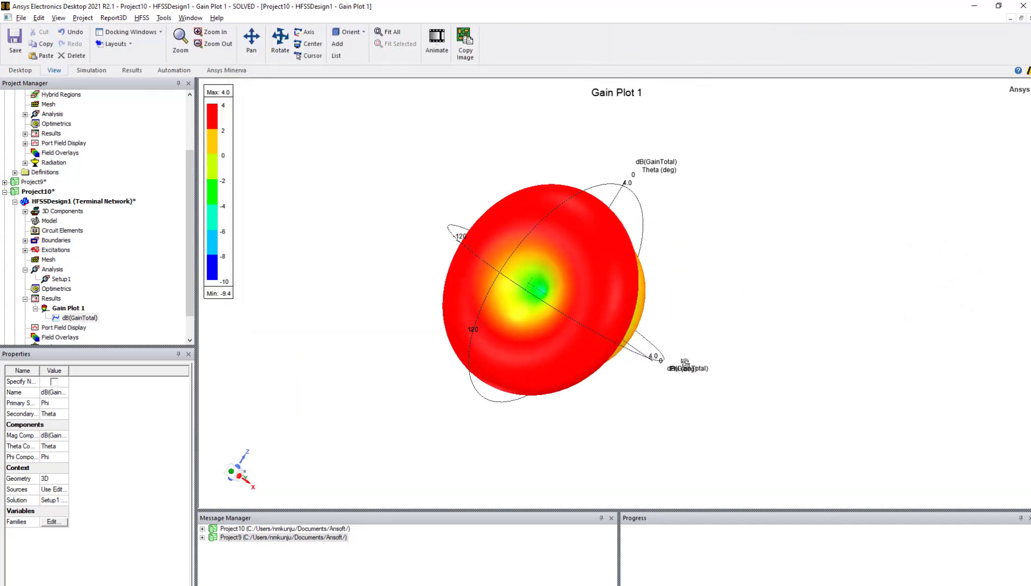
right_click(69, 308)
left_click(40, 189)
double_click(46, 203)
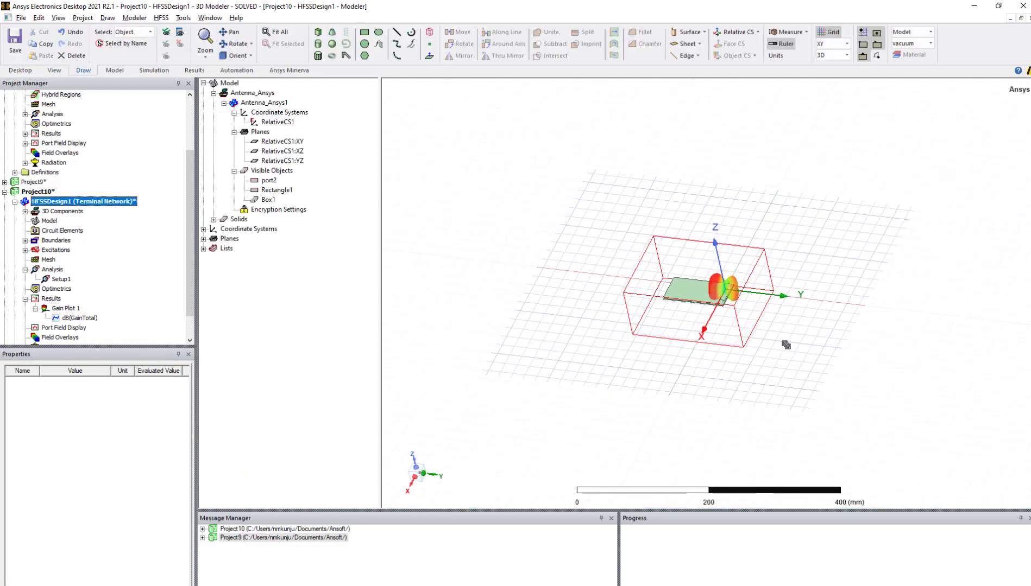
scroll(784, 345, "up", 3)
scroll(789, 322, "up", 3)
scroll(792, 324, "up", 2)
scroll(792, 323, "up", 1)
scroll(103, 175, "up", 3)
Open the PlanarInvertedF_ATK design in PlanarInvertedF_ATK5 and start a new 3D component definition.
left_click(57, 95)
double_click(57, 104)
right_click(577, 302)
left_click(645, 411)
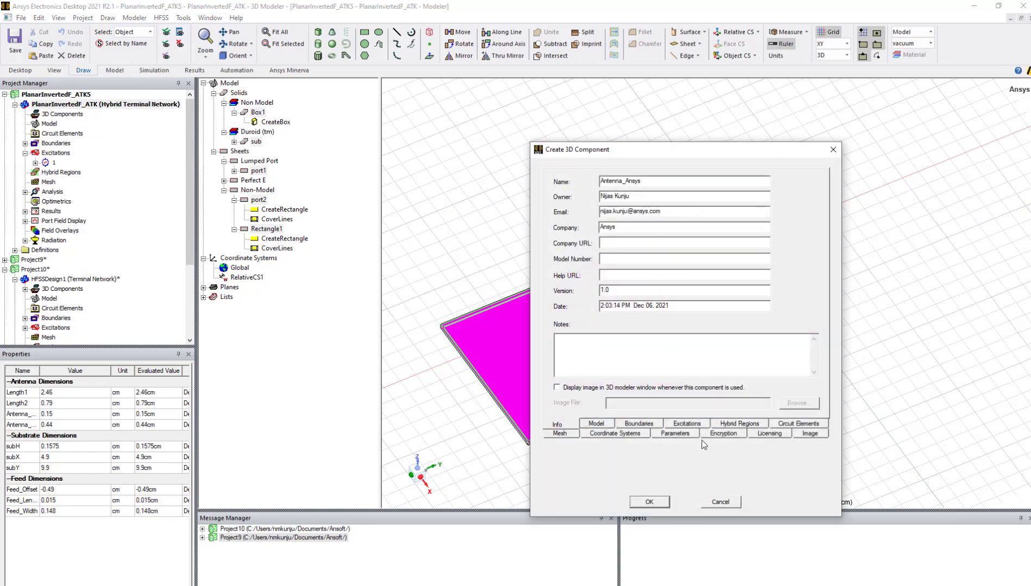
Turn on file encryption for the component, locked with the internal key.
left_click(722, 436)
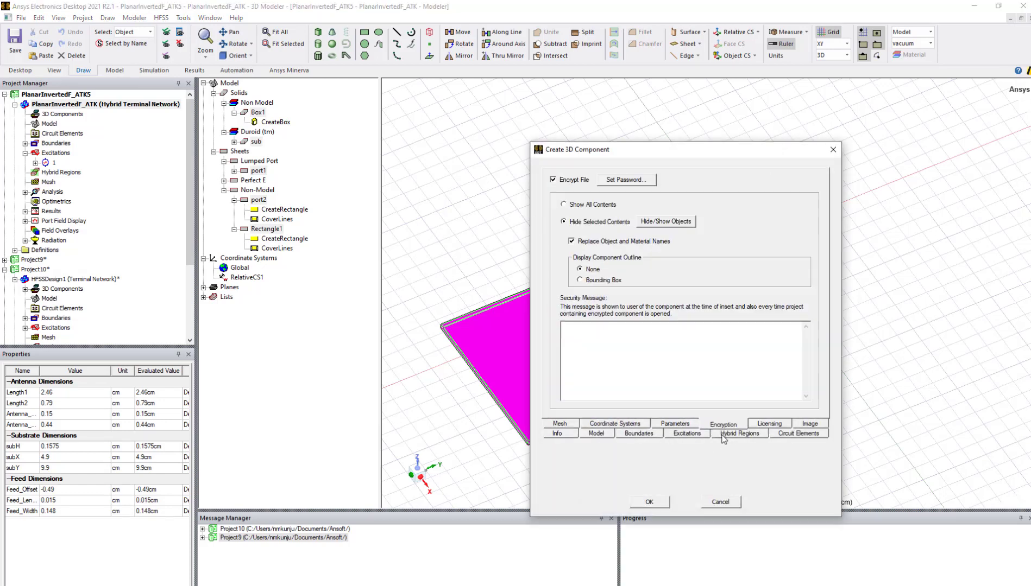
left_click(568, 188)
left_click(567, 187)
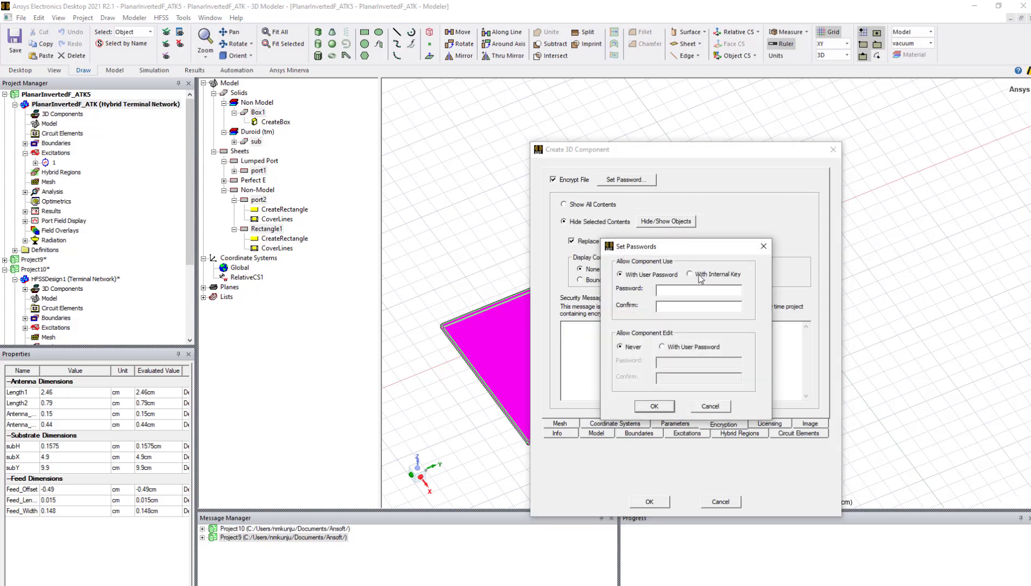
left_click(691, 275)
left_click(644, 408)
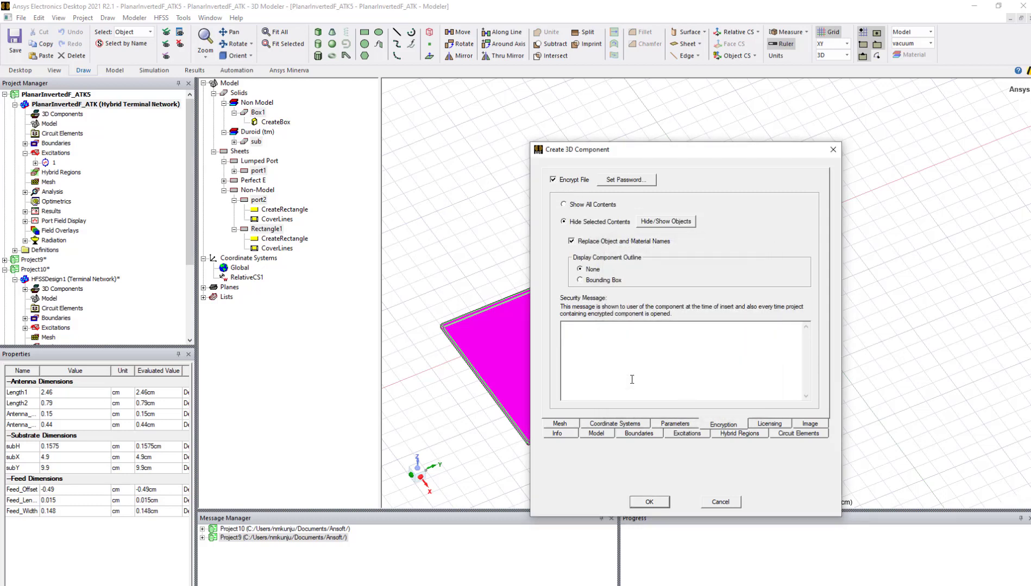
Keep the contents hidden, accept the warning, and save as Antenna_Ansys_1.a3dcomp.
left_click(661, 224)
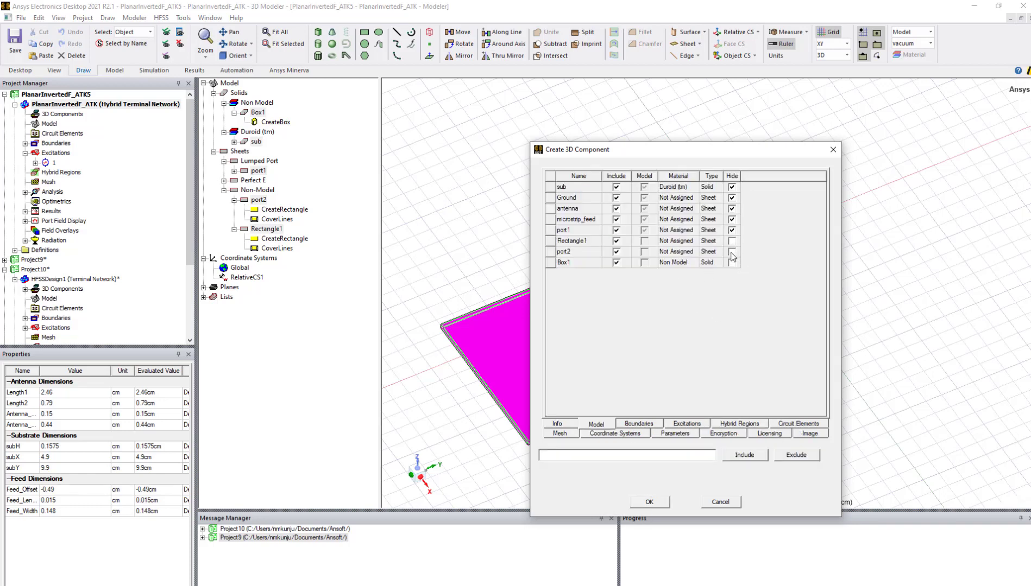
left_click(656, 503)
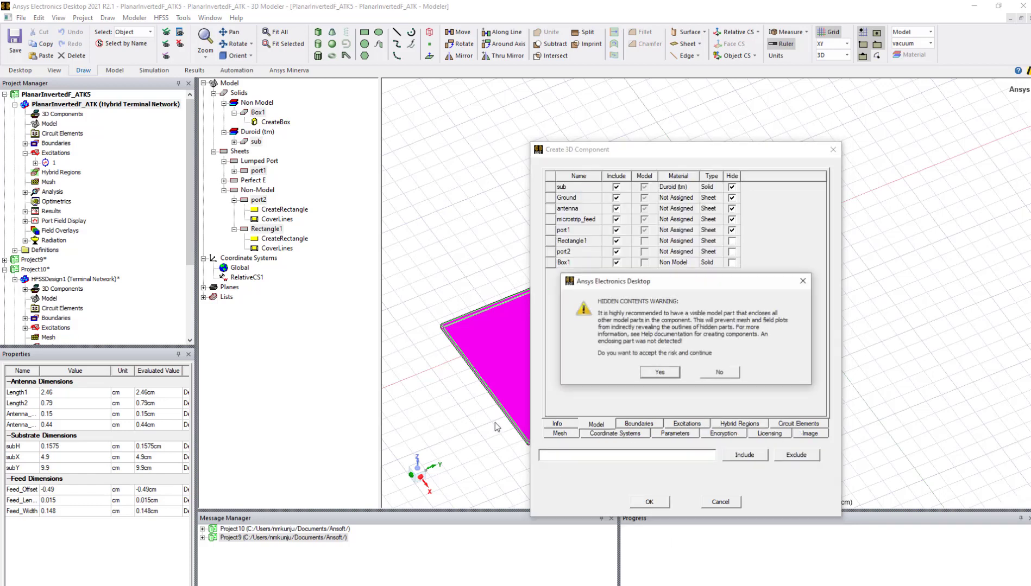
left_click(652, 376)
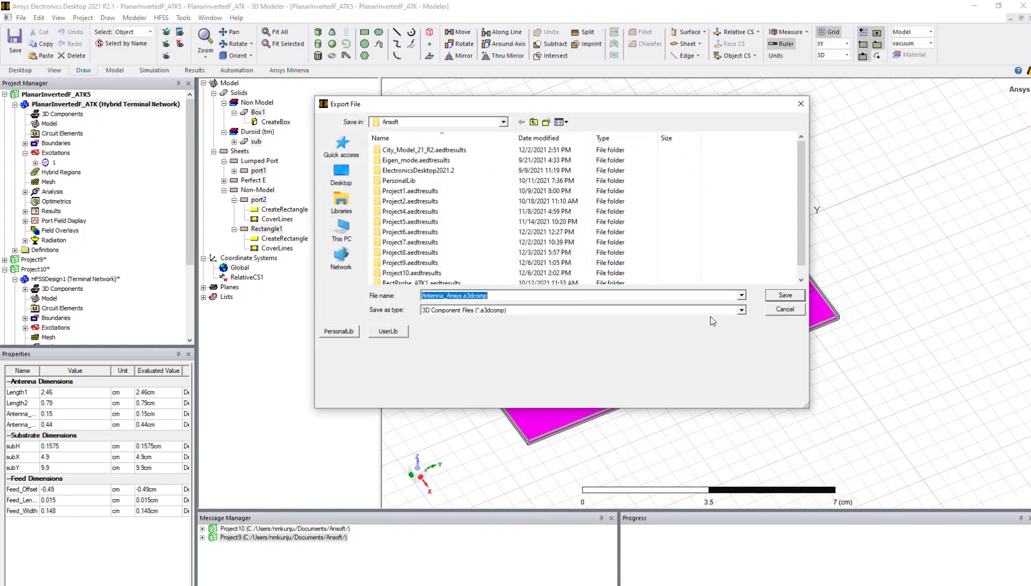
left_click(463, 297)
key("Return")
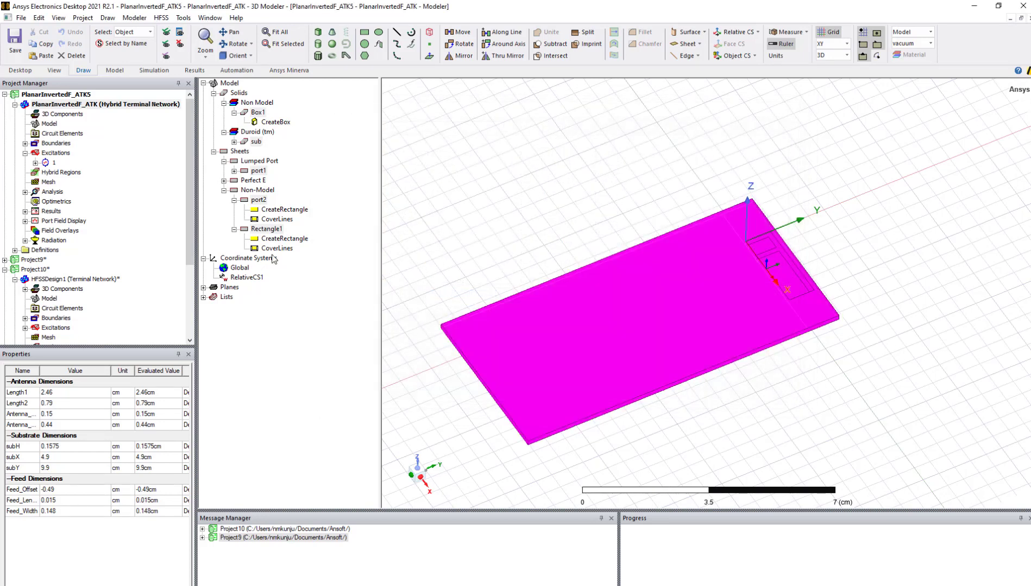
Insert a new HFSS design into PlanarInvertedF_ATK5 and expand its tree.
right_click(55, 96)
left_click(269, 150)
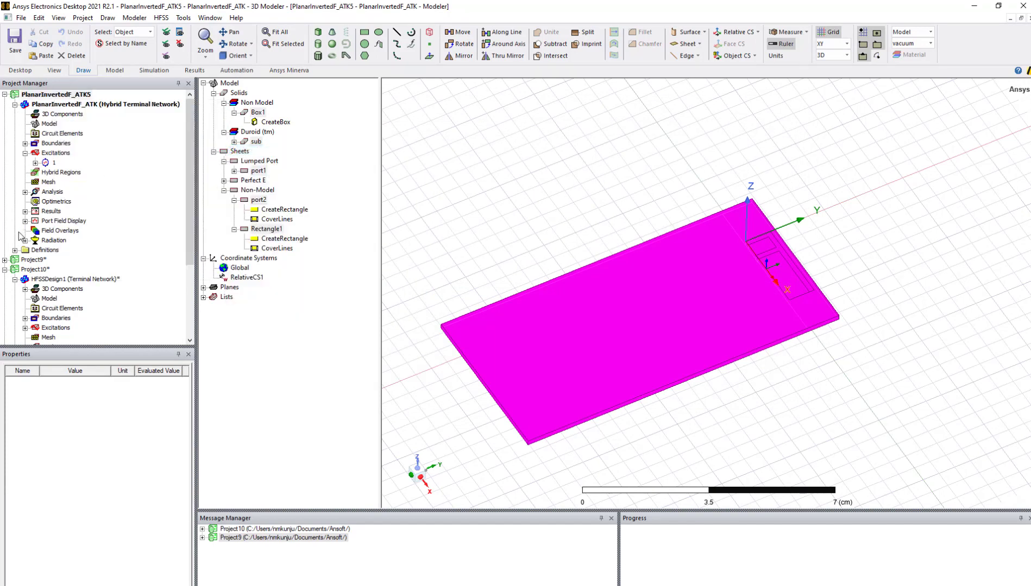
left_click(15, 105)
right_click(60, 106)
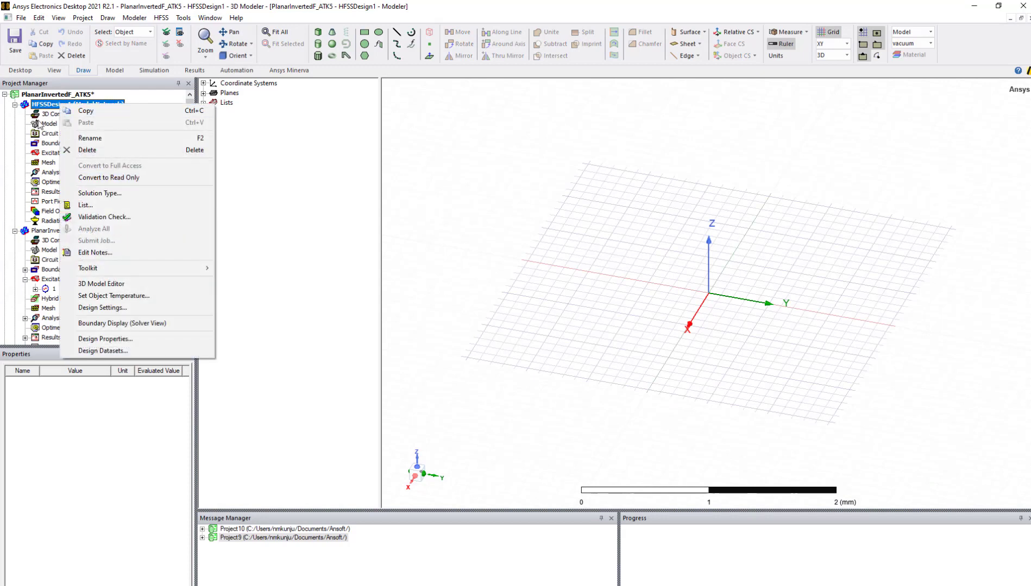
left_click(46, 114)
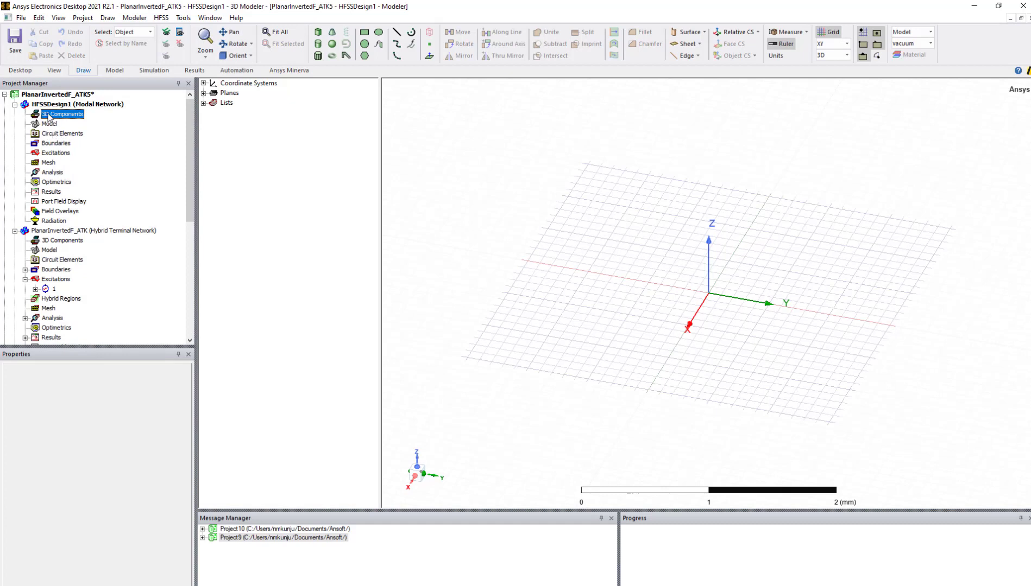
Set HFSSDesign1's solution type to Terminal.
right_click(54, 105)
left_click(101, 200)
left_click(518, 341)
left_click(490, 419)
right_click(69, 115)
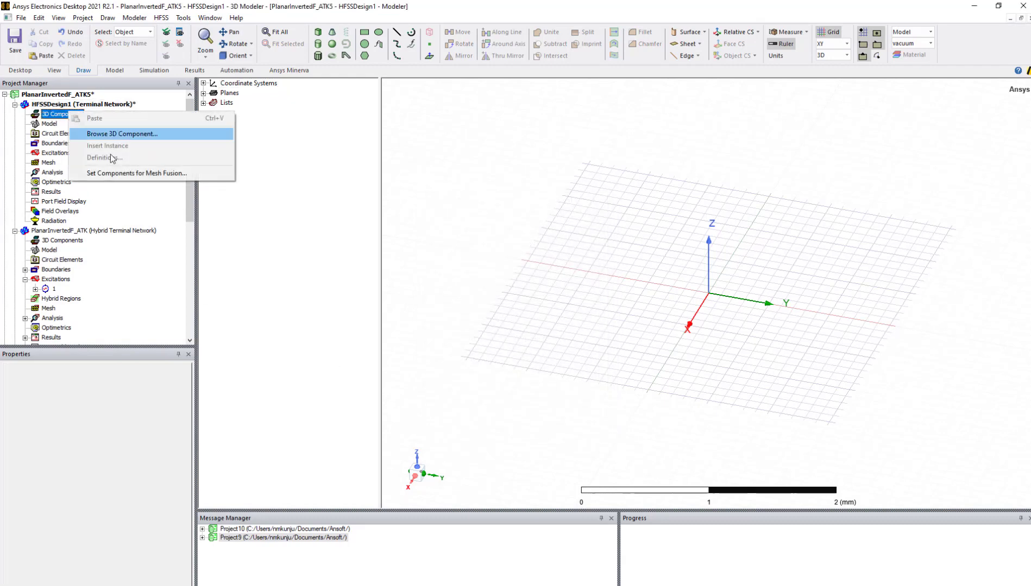
Insert the Antenna_Ansys_1.a3dcomp component into the design.
left_click(158, 139)
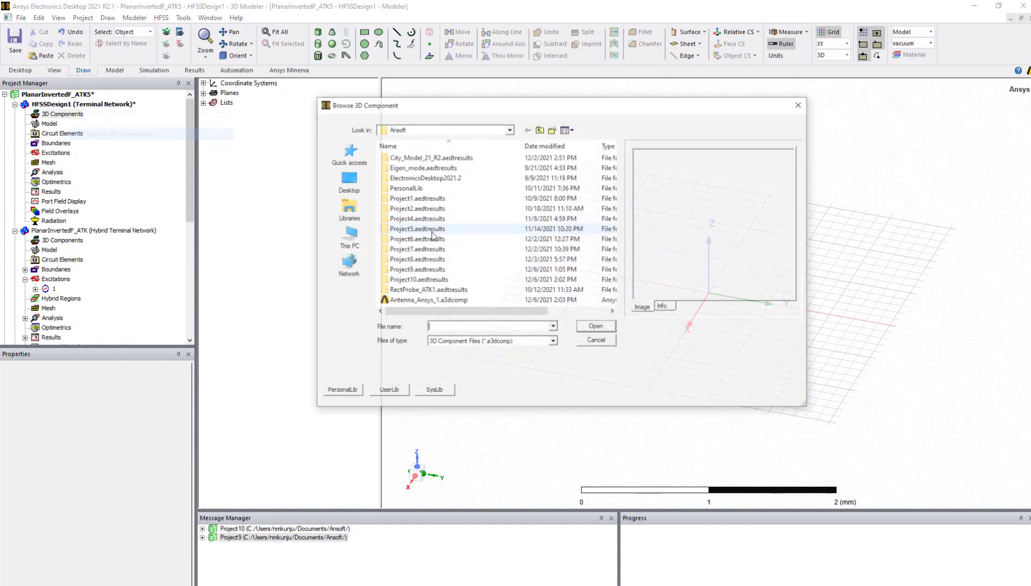
left_click(408, 301)
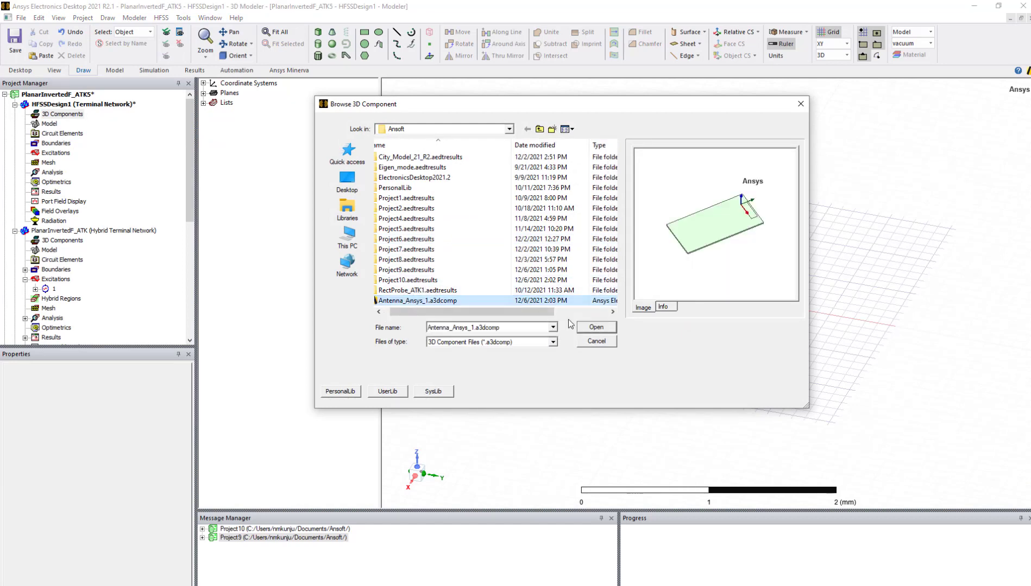
left_click(595, 328)
left_click(524, 368)
Orbit the view to inspect the inserted antenna board.
left_click(611, 411)
left_click_drag(611, 412, 624, 376, "alt")
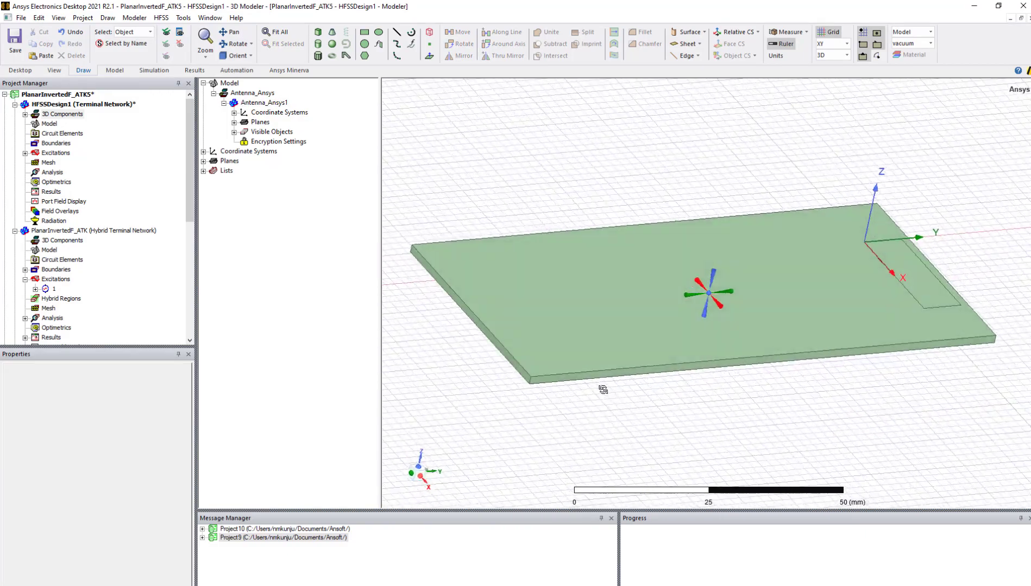
left_click_drag(624, 376, 604, 377, "alt")
scroll(547, 348, "up", 2)
scroll(548, 348, "down", 1)
scroll(636, 335, "down", 2)
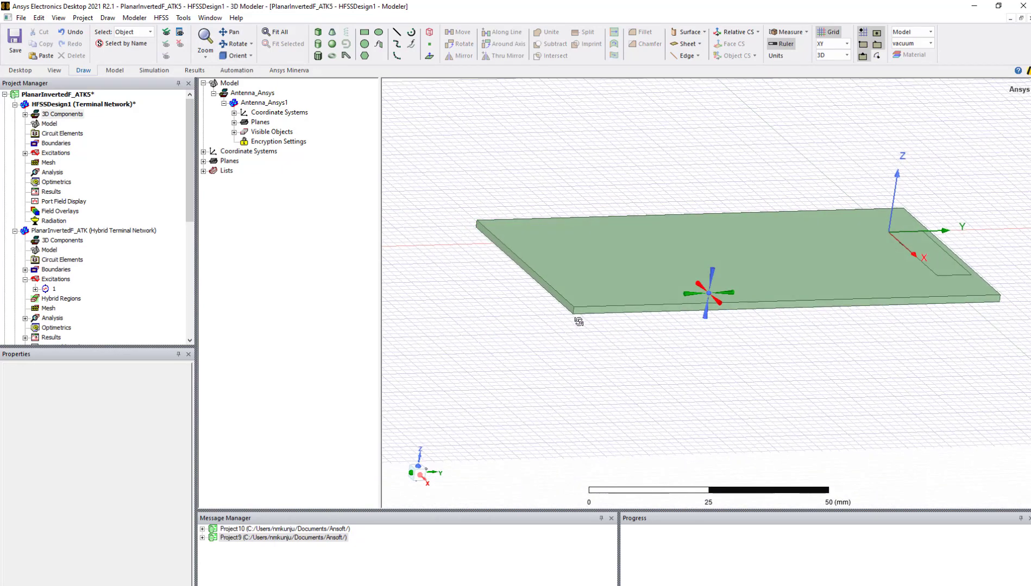
left_click_drag(580, 335, 541, 290, "alt")
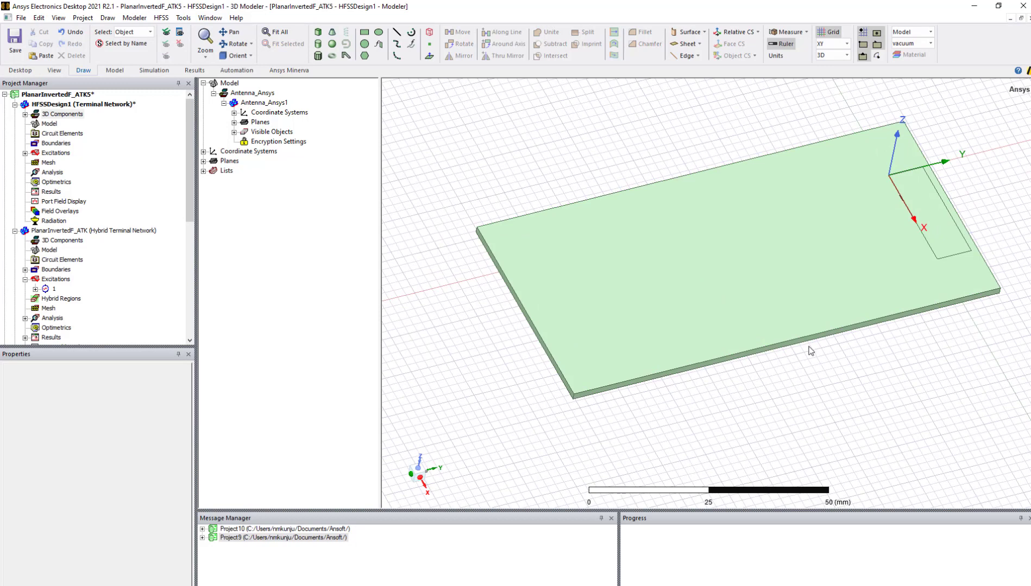
scroll(488, 337, "down", 2)
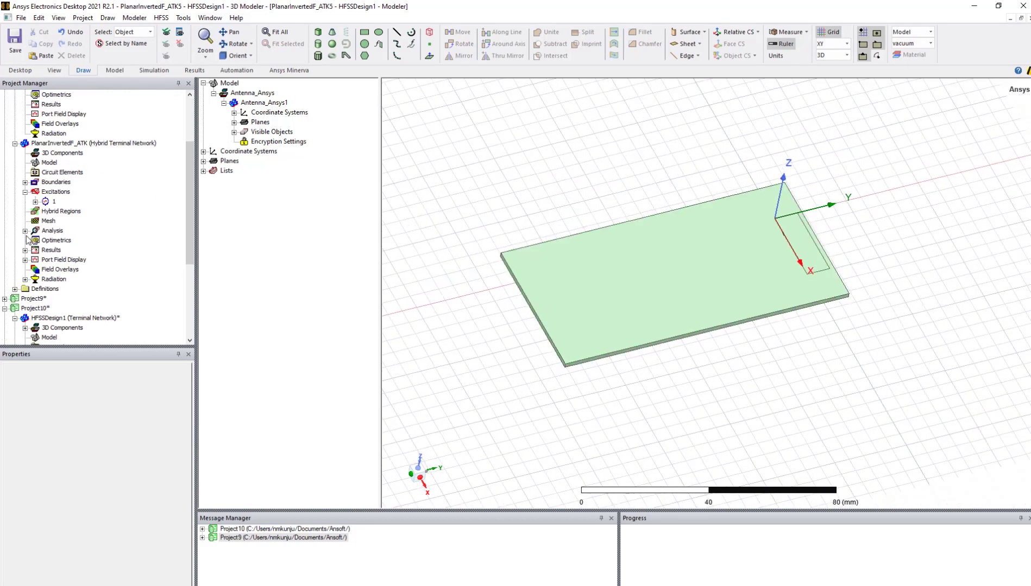